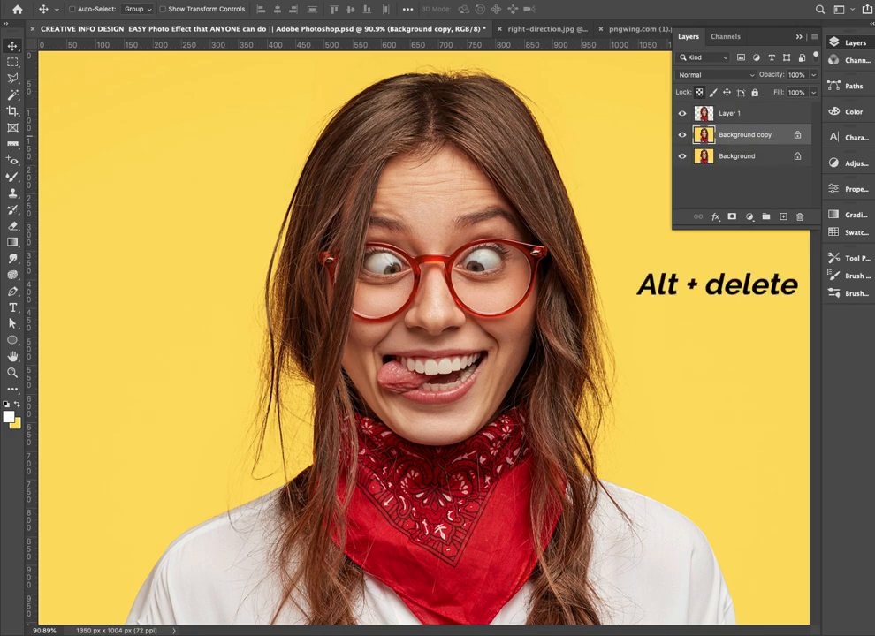
Fill the Background copy layer with solid yellow
key("alt+BackSpace")
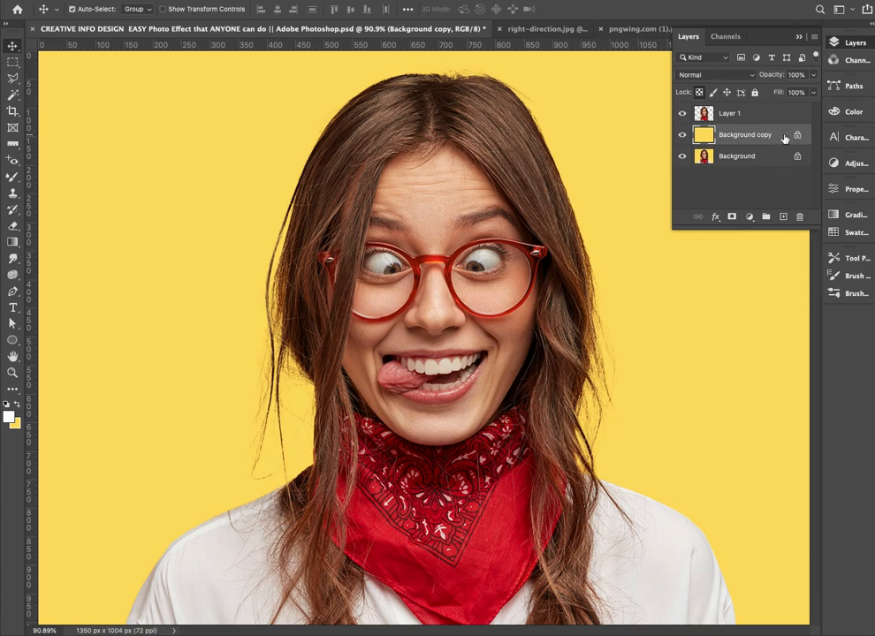
On Layer 1, make a wide rectangular marquee selection across the eyes and glasses and nudge it slightly upward
left_click(710, 113)
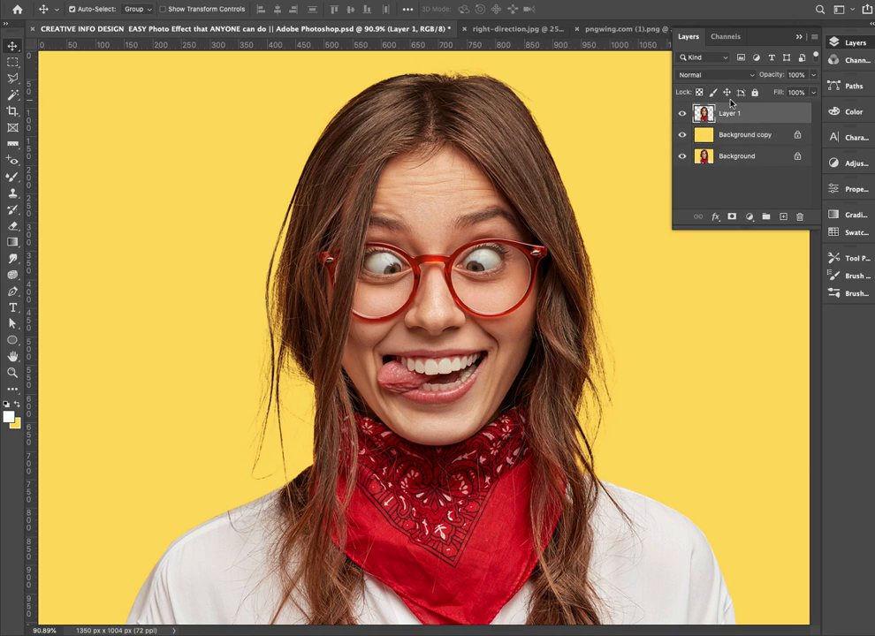
key("m")
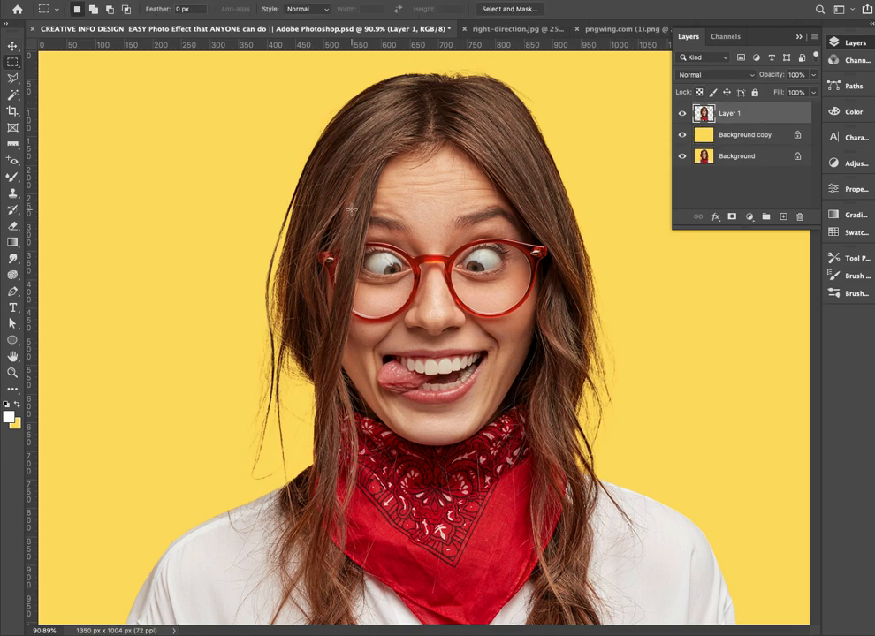
left_click_drag(252, 236, 606, 288)
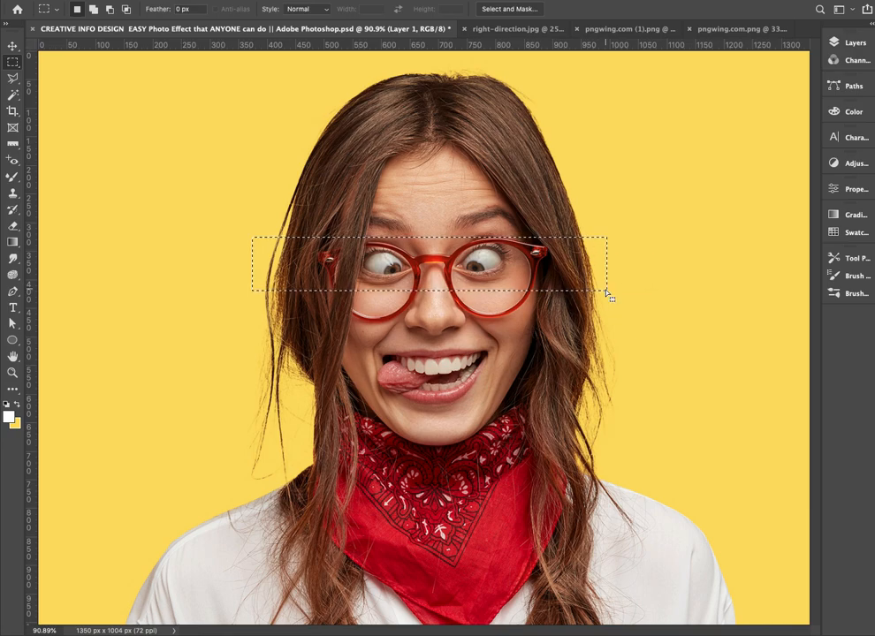
key("Up")
key("Up")
key("Up")
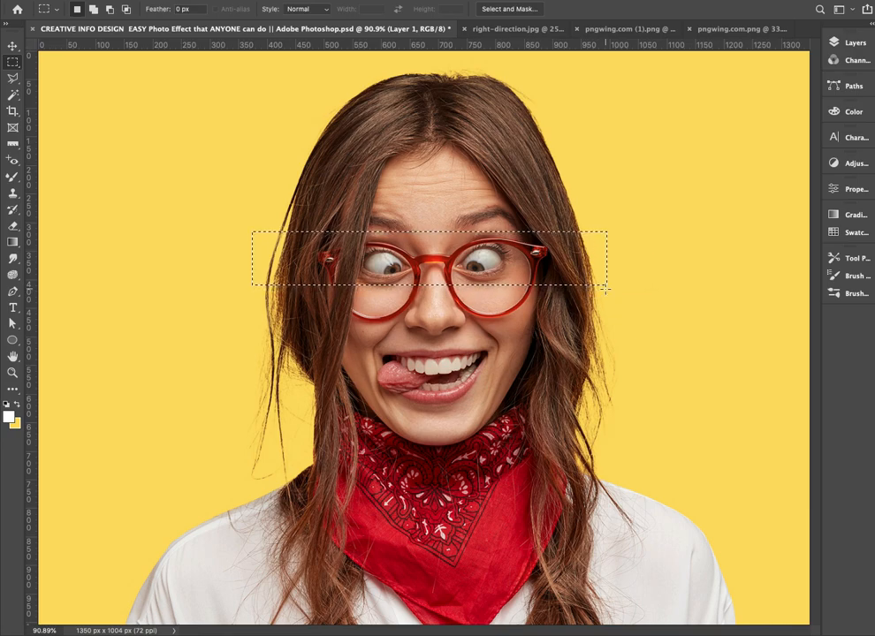
Shift the selected eye strip horizontally to the left, out of line with the face, and deselect
key("v")
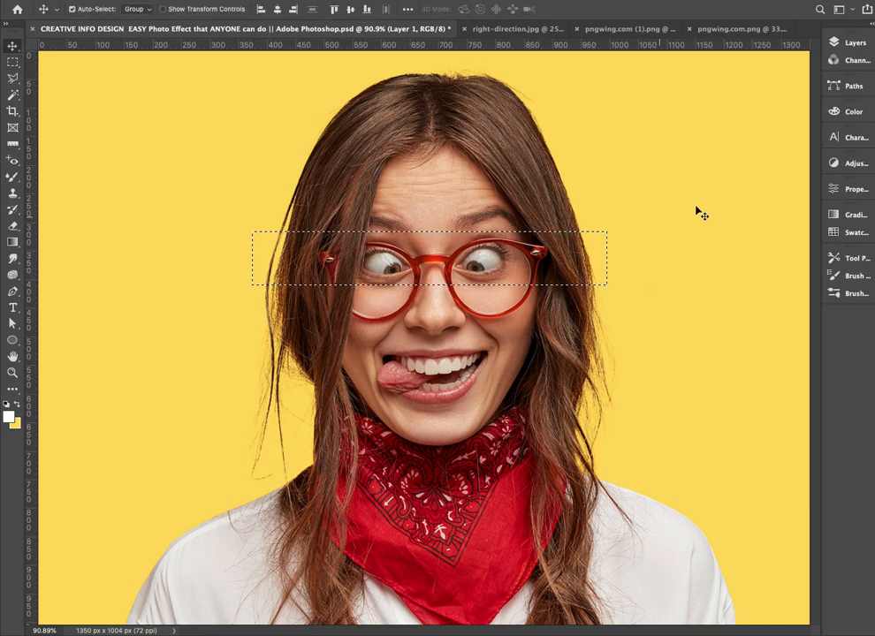
left_click(850, 42)
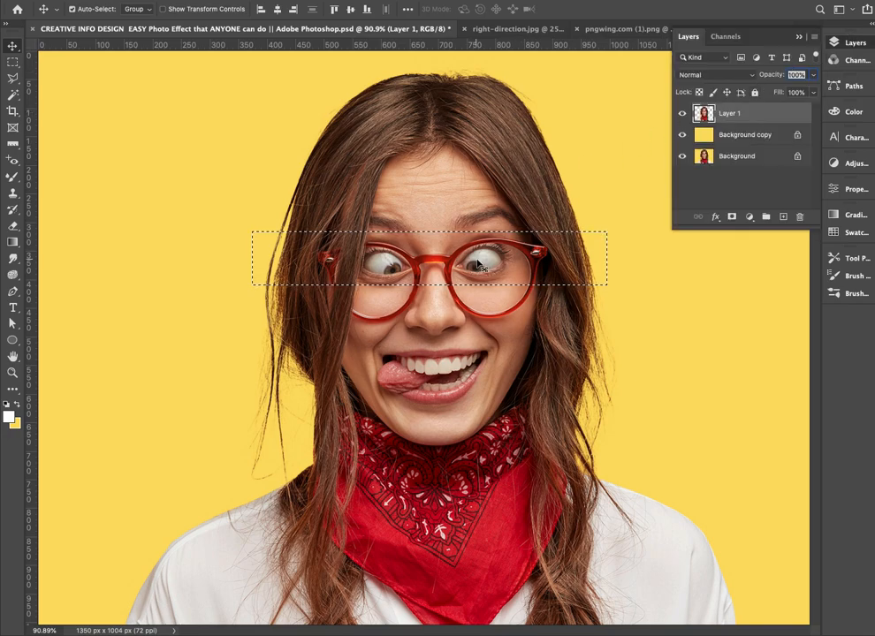
left_click_drag(531, 262, 465, 263)
key("ctrl+d")
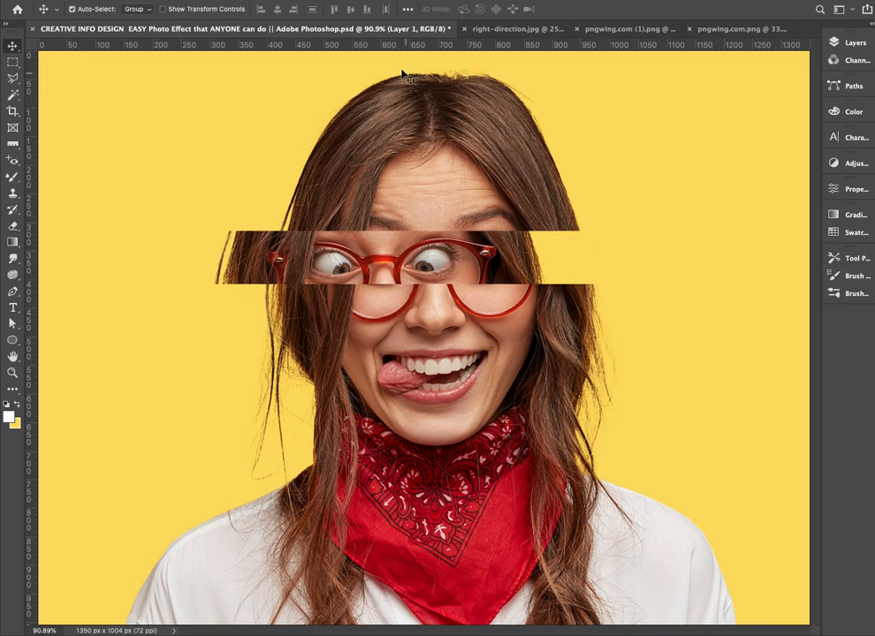
In right-direction.jpg, select the pointing hand with Select Subject and cut it from the white background
left_click(500, 30)
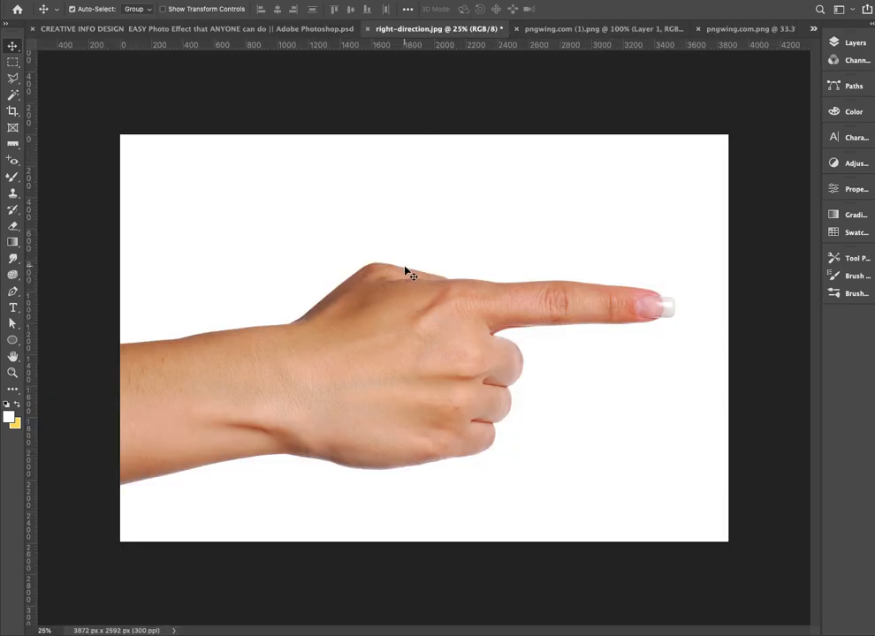
left_click(239, 1)
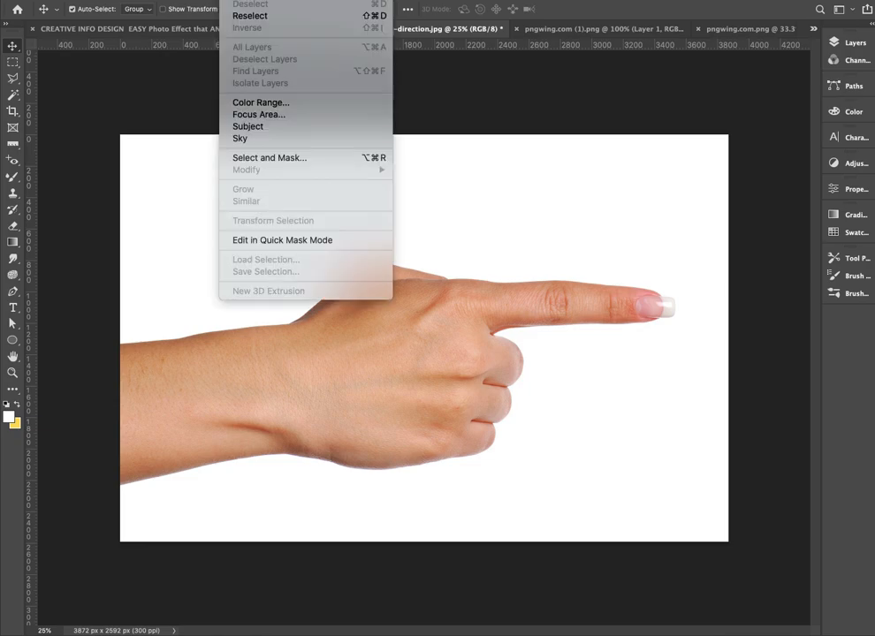
left_click(257, 124)
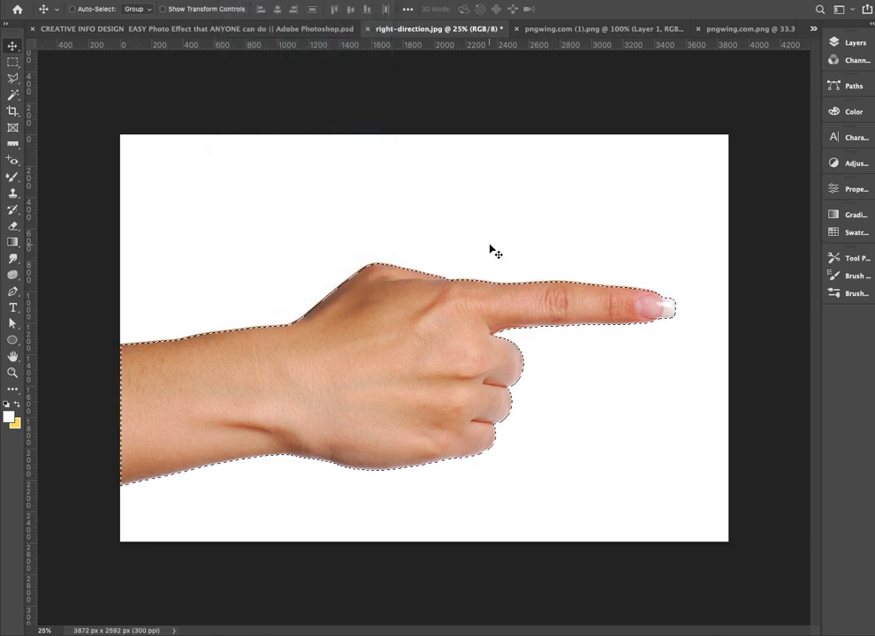
key("super")
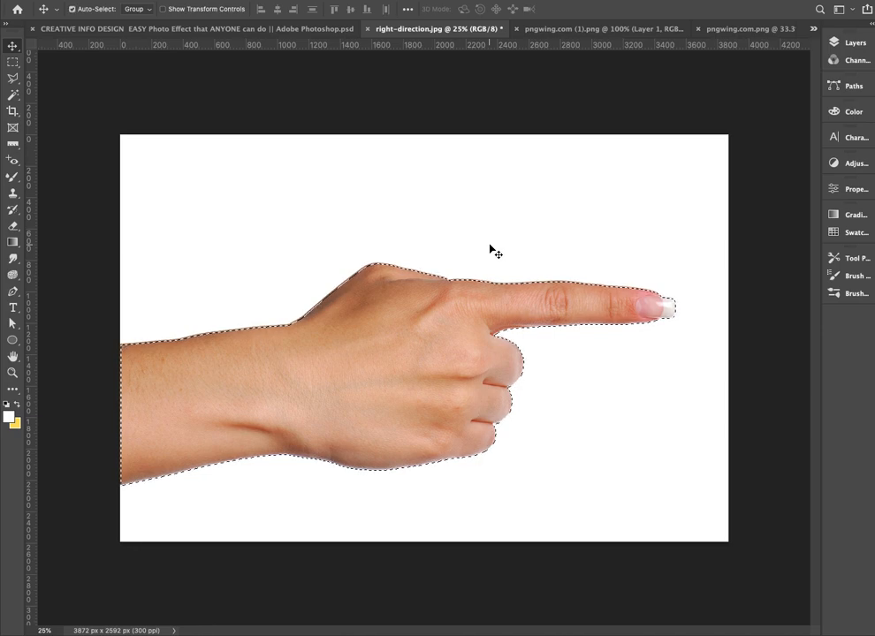
key("super+slash")
key("super+x")
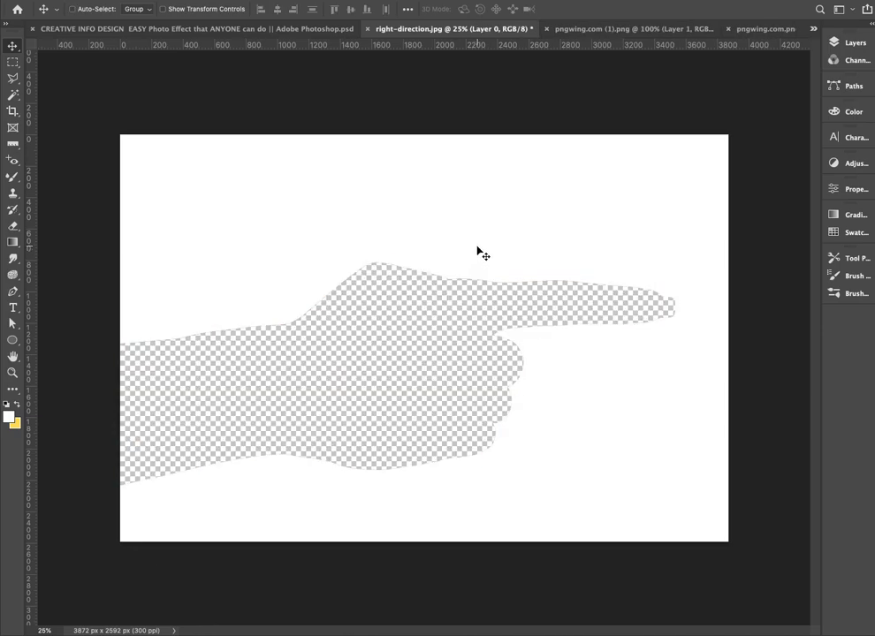
Close right-direction.jpg without saving and paste the hand into the portrait document
key("super+w")
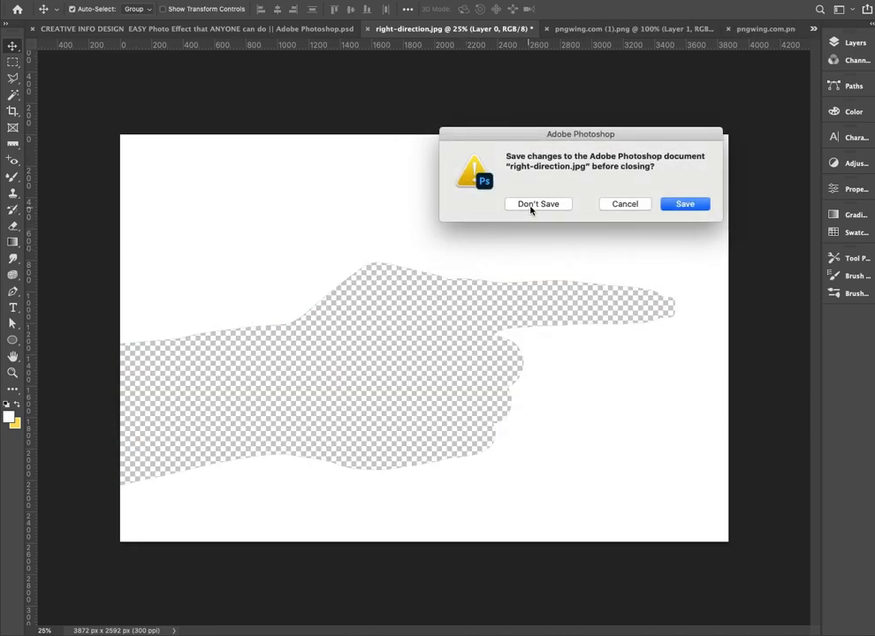
left_click(506, 200)
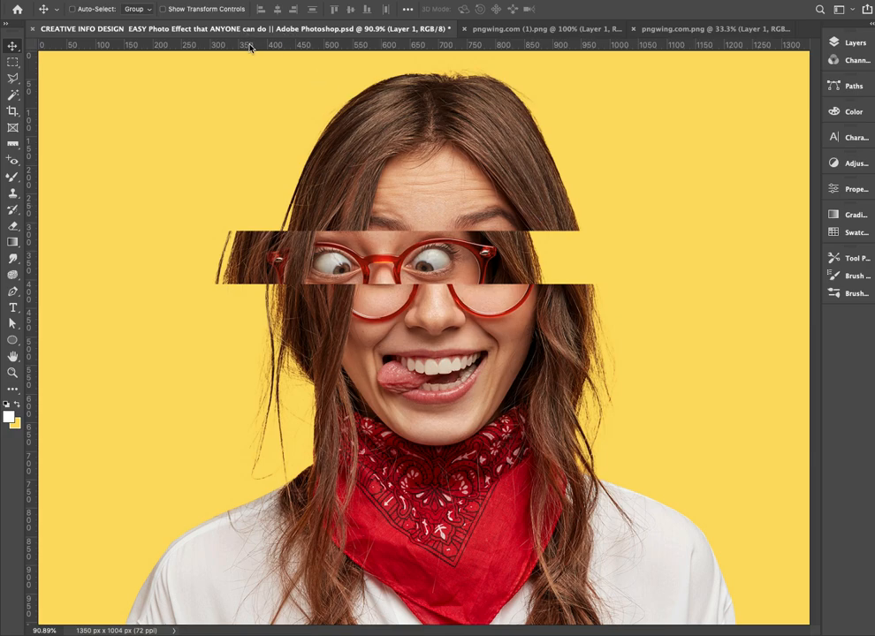
key("super+v")
key("super+minus")
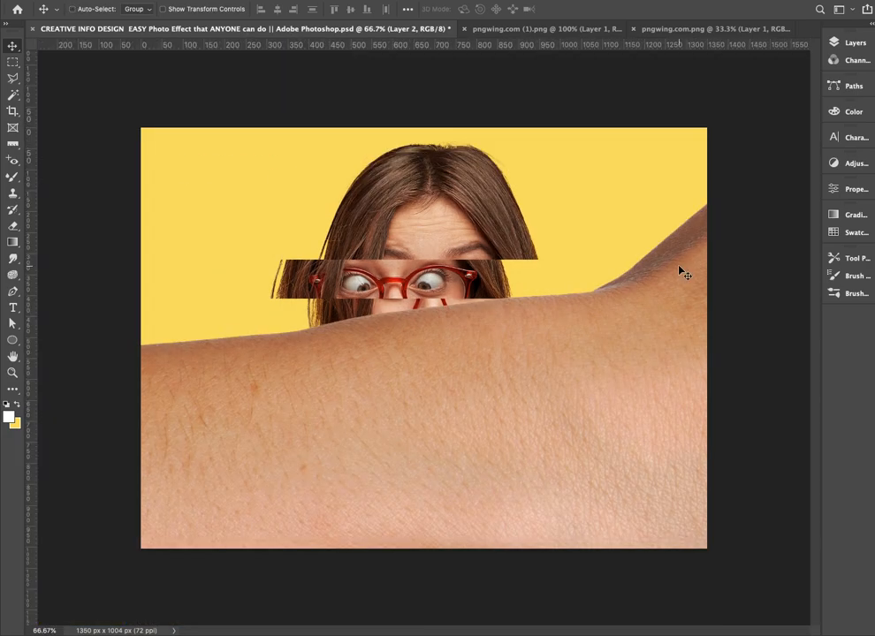
Flip the pasted hand horizontally, scale it to about 17%, and place it at the right with its fingertip on the eye strip
key("super+t")
left_click_drag(139, 128, 475, 259)
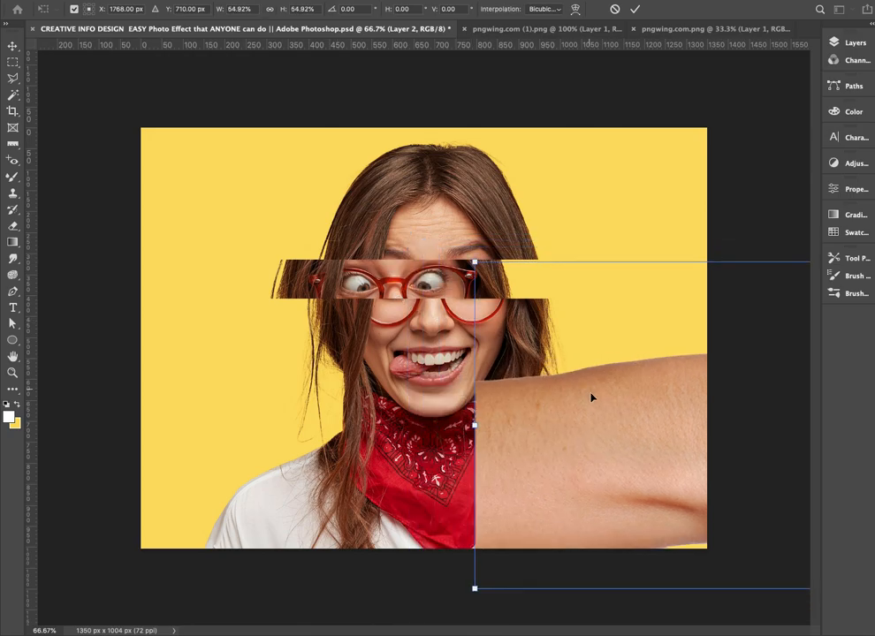
left_click_drag(592, 399, 367, 288)
right_click(368, 288)
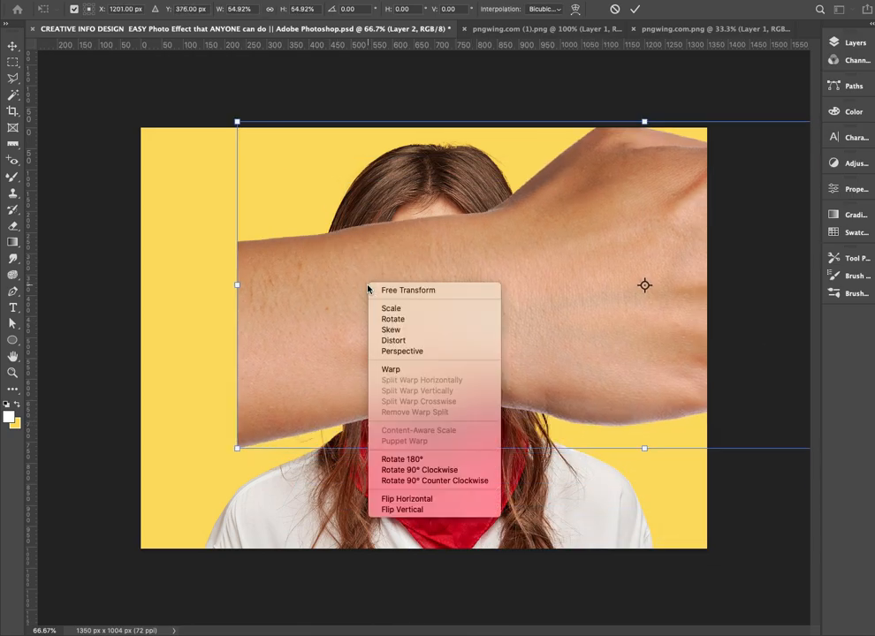
left_click(439, 504)
left_click_drag(236, 120, 463, 213)
left_click_drag(577, 282, 459, 303)
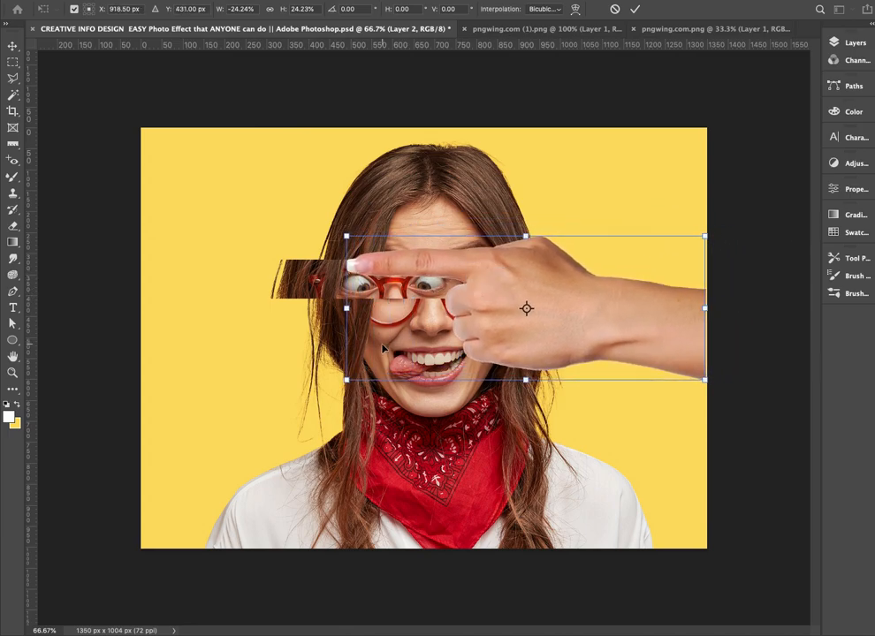
left_click_drag(347, 378, 450, 337)
mouse_move(643, 325)
left_mouse_down()
mouse_move(650, 325)
mouse_move(634, 319)
left_mouse_up()
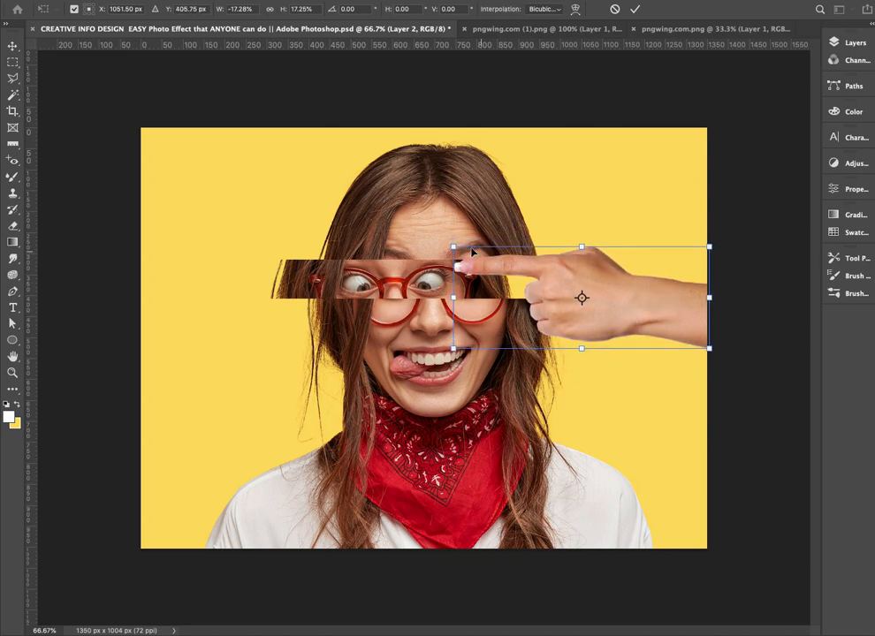
key("Return")
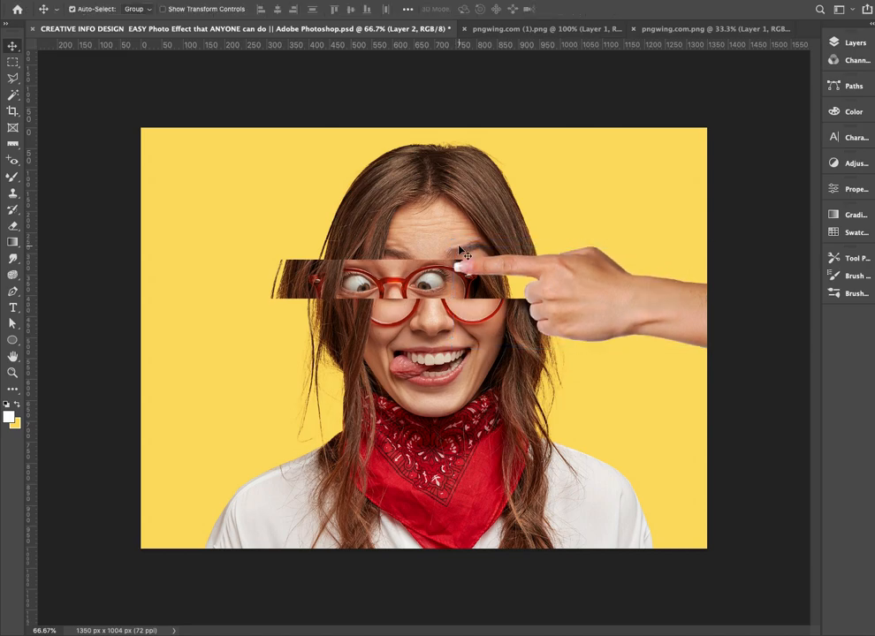
Move the woman on Layer 1 to the left and lower the hand so its fingertip meets the right end of the eye strip
left_click(853, 44)
left_click(716, 135)
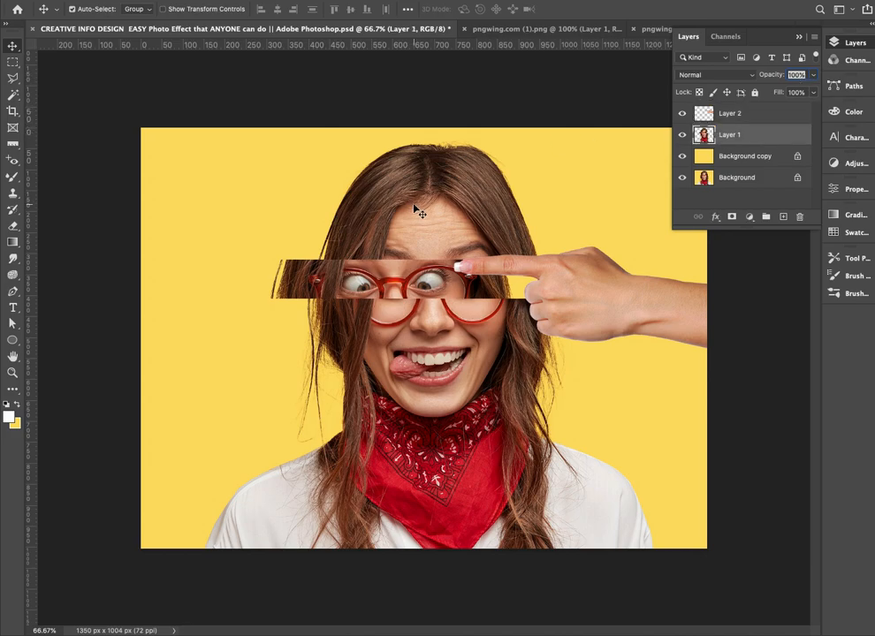
left_click_drag(456, 205, 414, 202)
left_click_drag(568, 280, 571, 293)
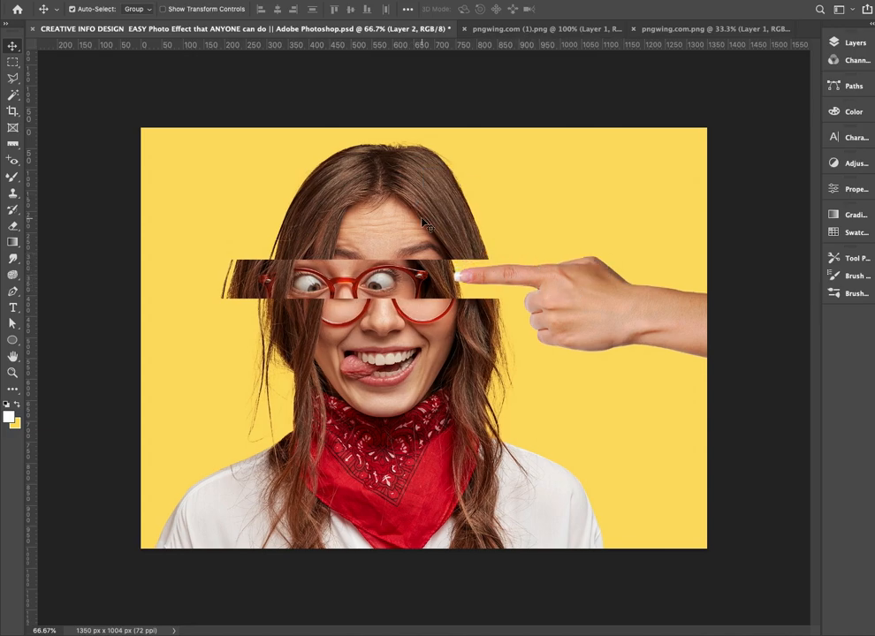
left_click_drag(420, 209, 417, 208)
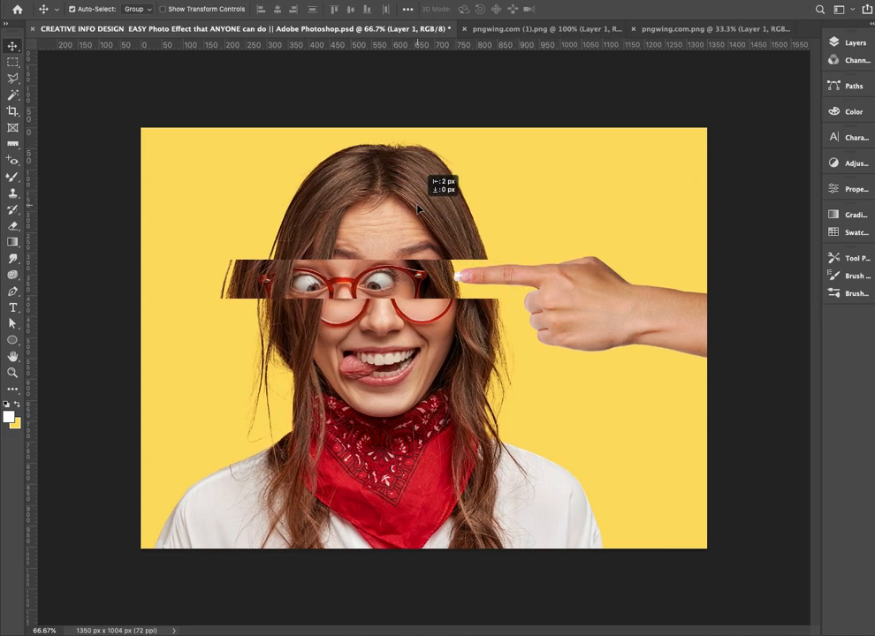
Switch to pngwing.com (1).png and cut the entire blood splatter artwork from it
left_click(509, 29)
key("ctrl+a")
key("ctrl+x")
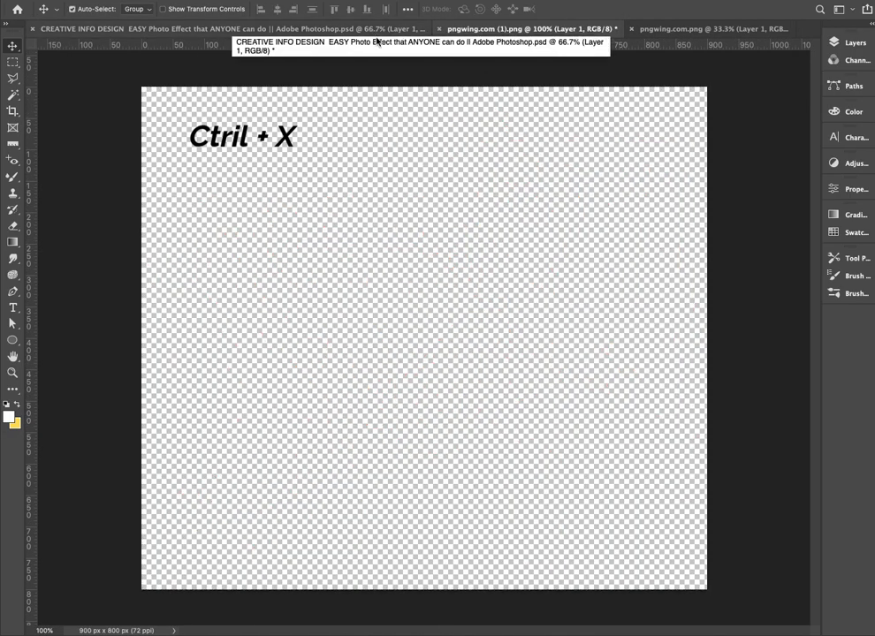
Close pngwing.com (1).png without saving and paste the blood splatter into the portrait document
key("super+w")
left_click(534, 204)
key("ctrl+v")
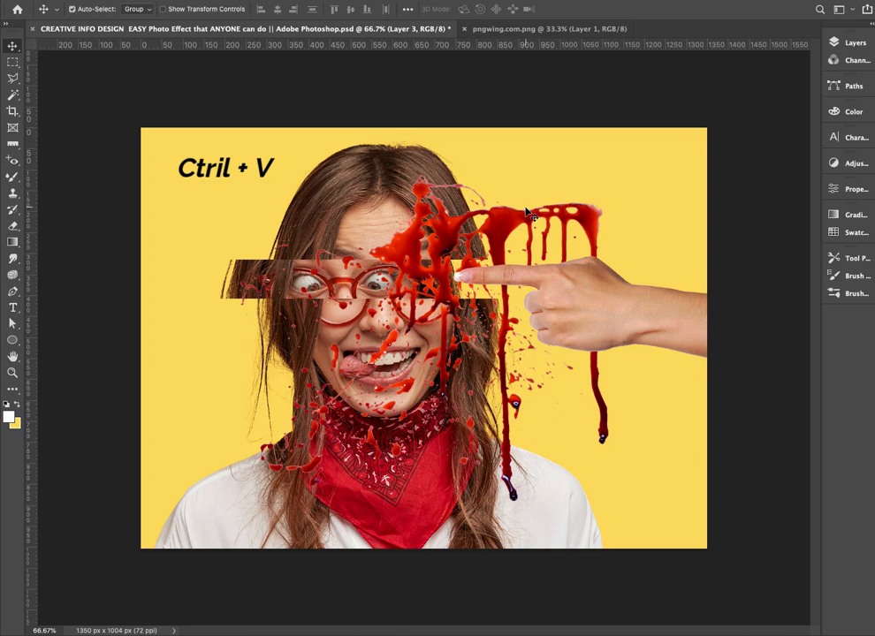
Flip the blood splatter horizontally, scale it to about 59%, and position it beneath the protruding left end of the eye strip
key("ctrl+t")
right_click(529, 213)
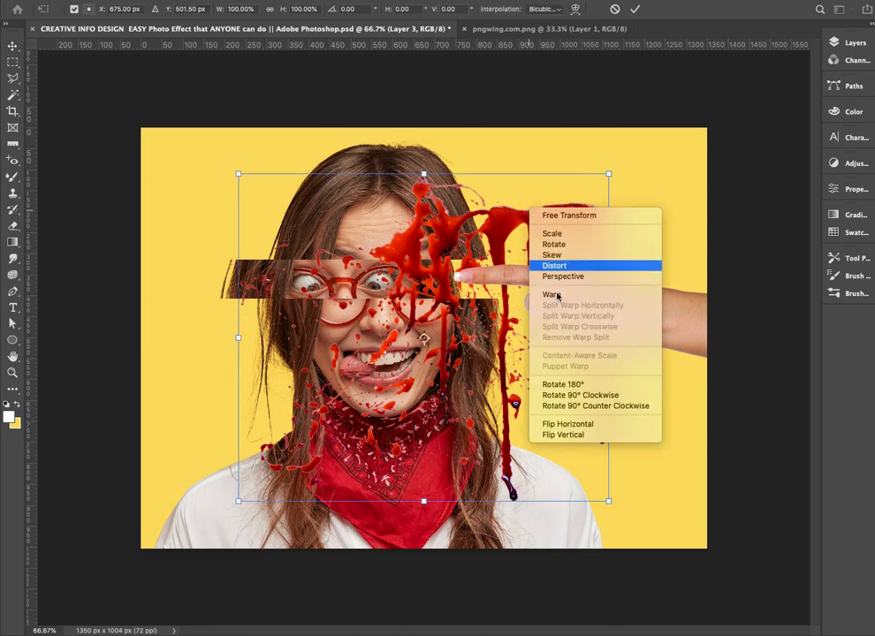
left_click(589, 425)
left_click_drag(387, 226, 358, 316)
left_click_drag(580, 265, 465, 367)
left_click_drag(297, 406, 304, 314)
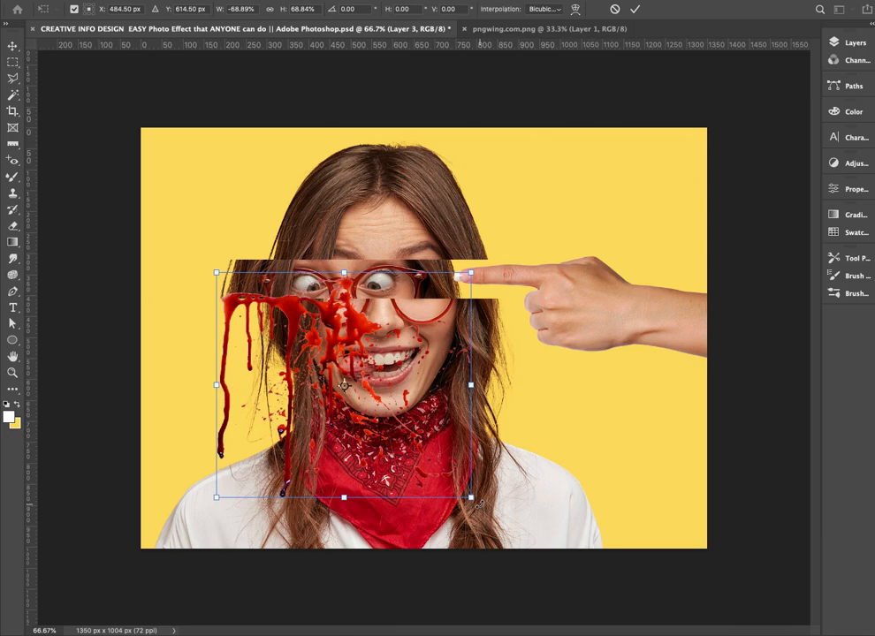
left_click_drag(471, 498, 436, 471)
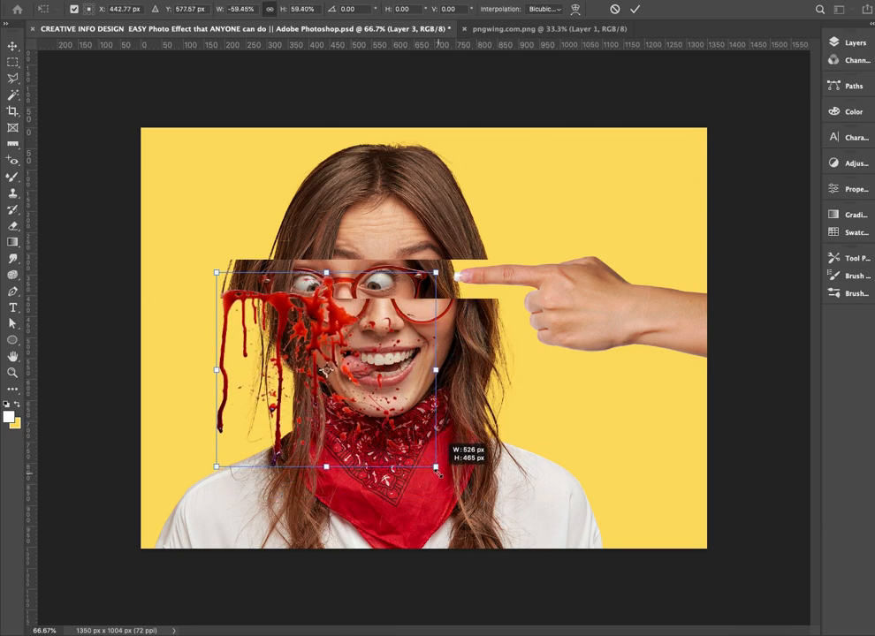
key("Return")
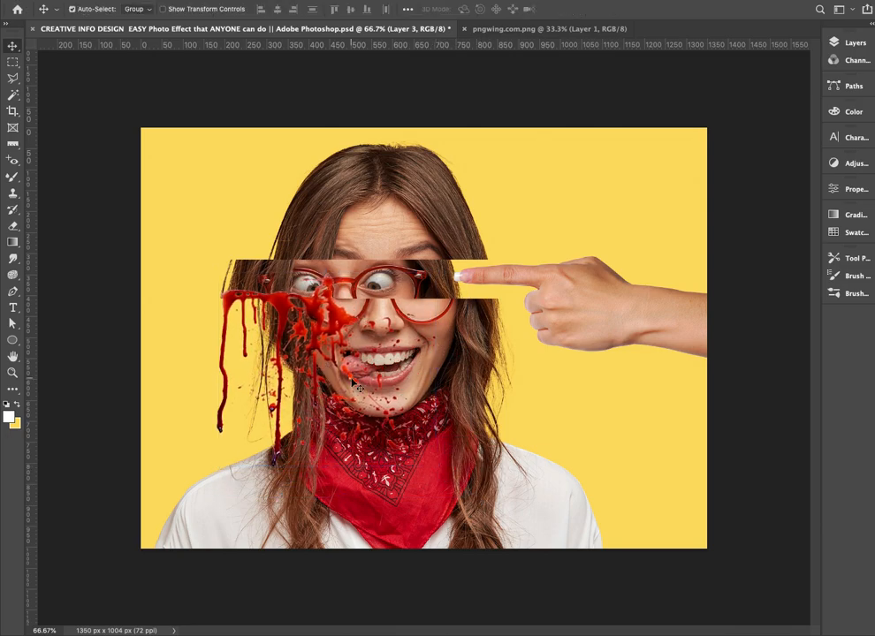
Delete the part of the blood splatter that overlaps the eye strip above its lower edge, and deselect
key("m")
left_click_drag(185, 250, 360, 299)
key("Delete")
key("ctrl+d")
key("v")
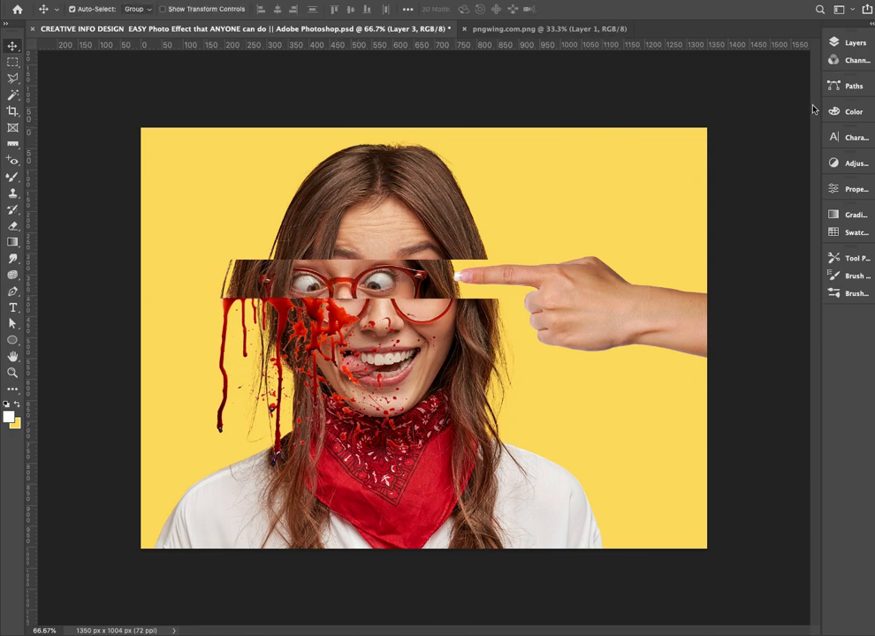
Nudge the trimmed blood splatter slightly to the right to line up with the eye strip's left end
key("m")
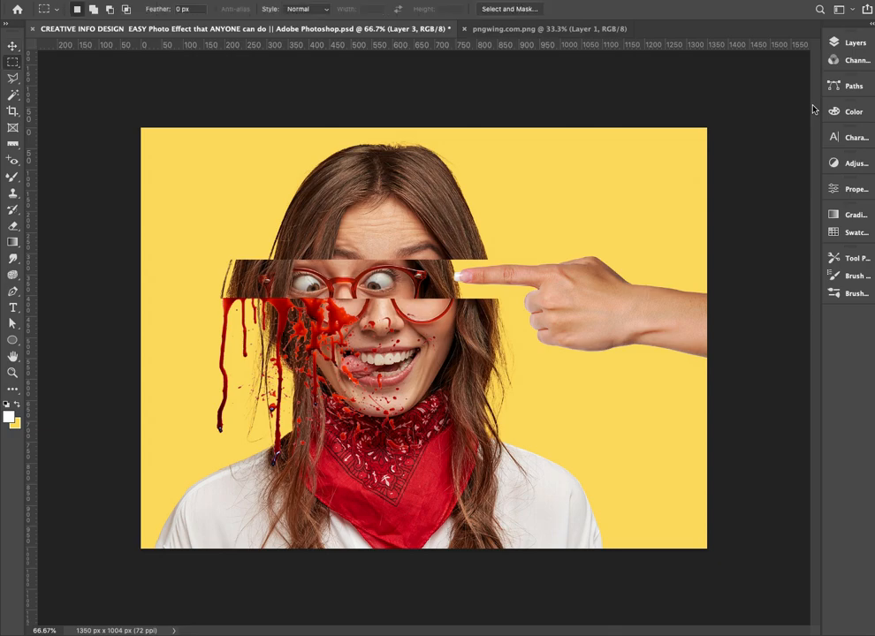
key("v")
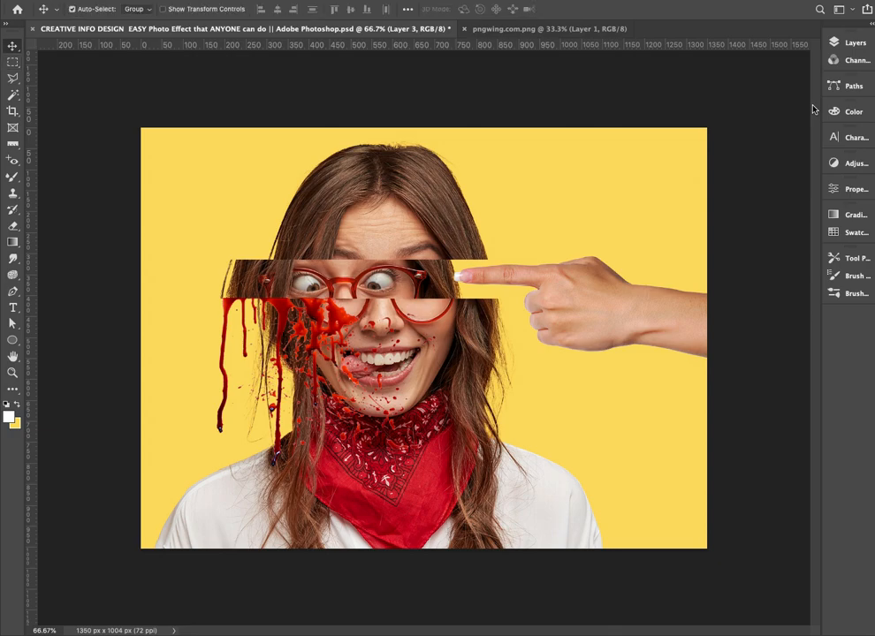
key("Right")
key("Right")
key("Right")
key("Right")
key("Right")
key("Right")
key("Right")
key("Right")
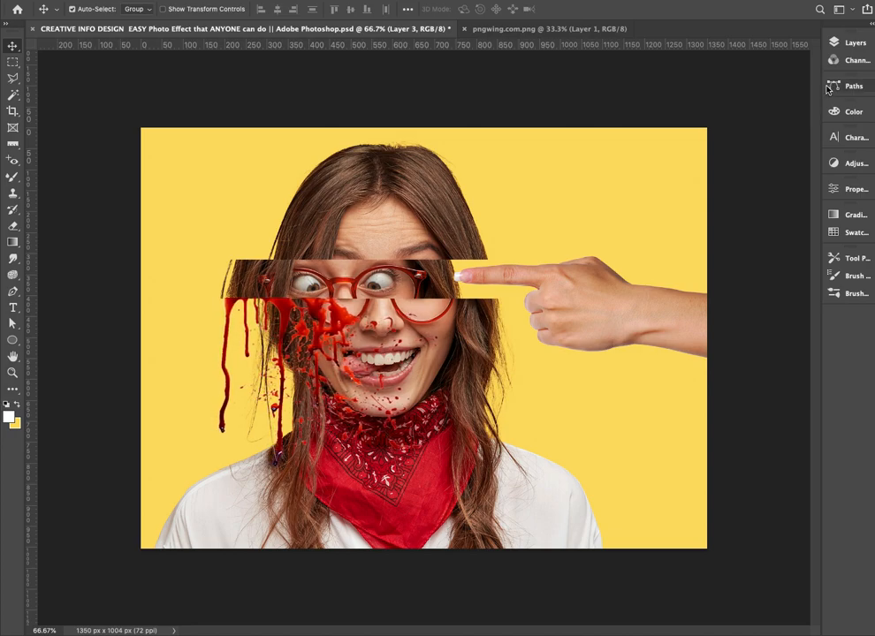
left_click(854, 43)
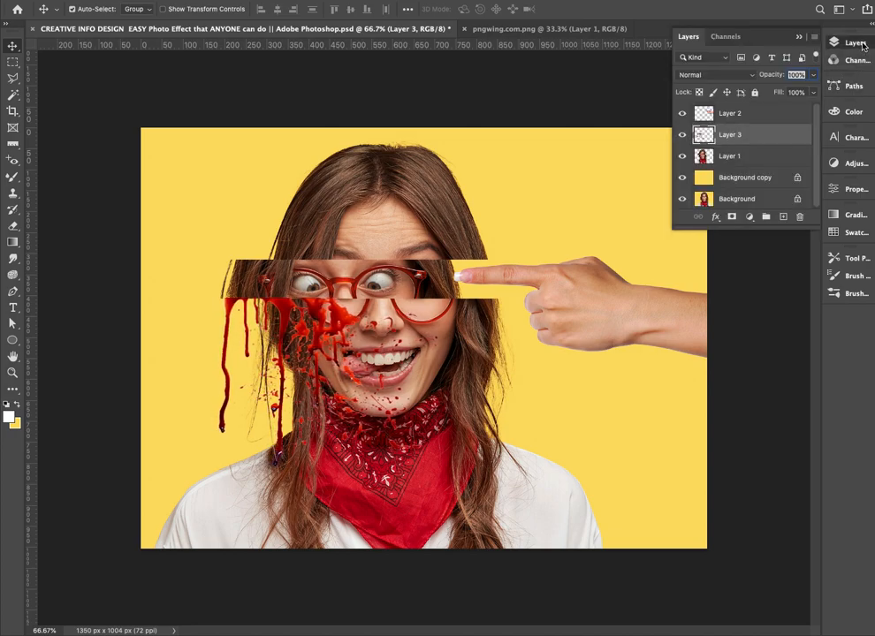
Cut the dark red blood drip out of pngwing.com.png, close that document, and paste the drip into the portrait document
left_click(800, 40)
left_click(568, 31)
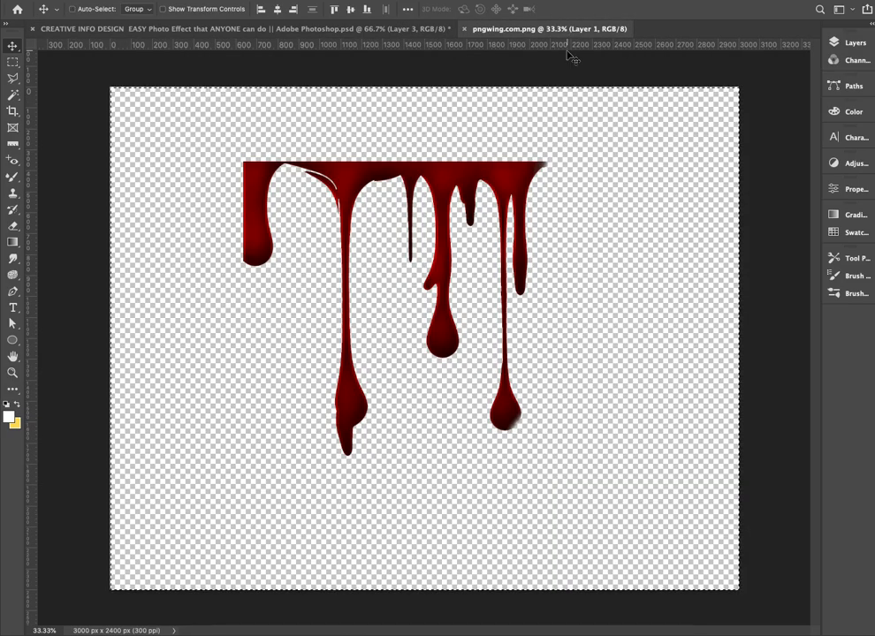
key("super+x")
key("super+w")
left_click(532, 207)
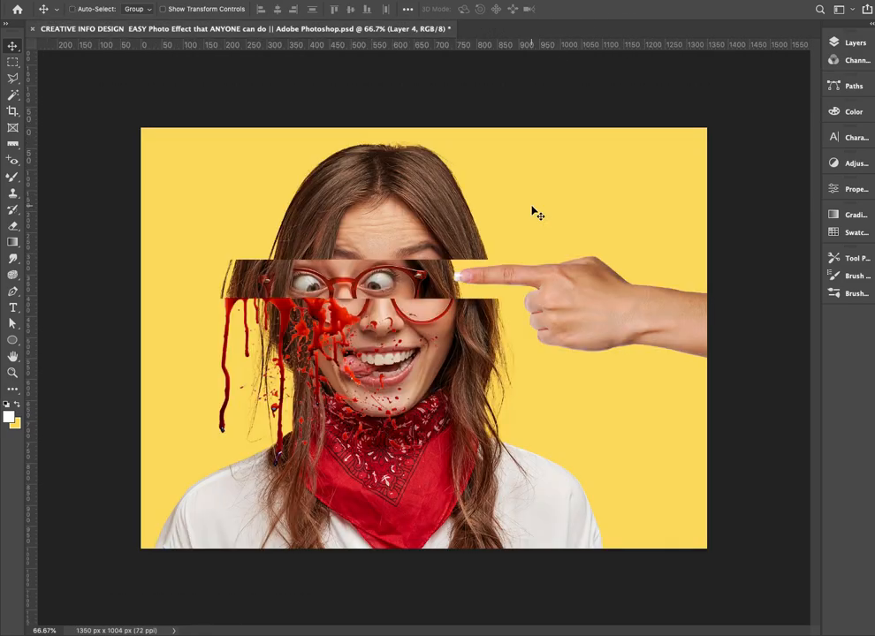
key("super+v")
Scale the pasted blood drip down to a small strip and place it along the cut edge above the pointing fingertip
key("super+t")
left_click_drag(138, 125, 357, 279)
left_click_drag(492, 287, 464, 266)
left_click_drag(332, 259, 465, 270)
left_click_drag(415, 333, 444, 311)
key("Return")
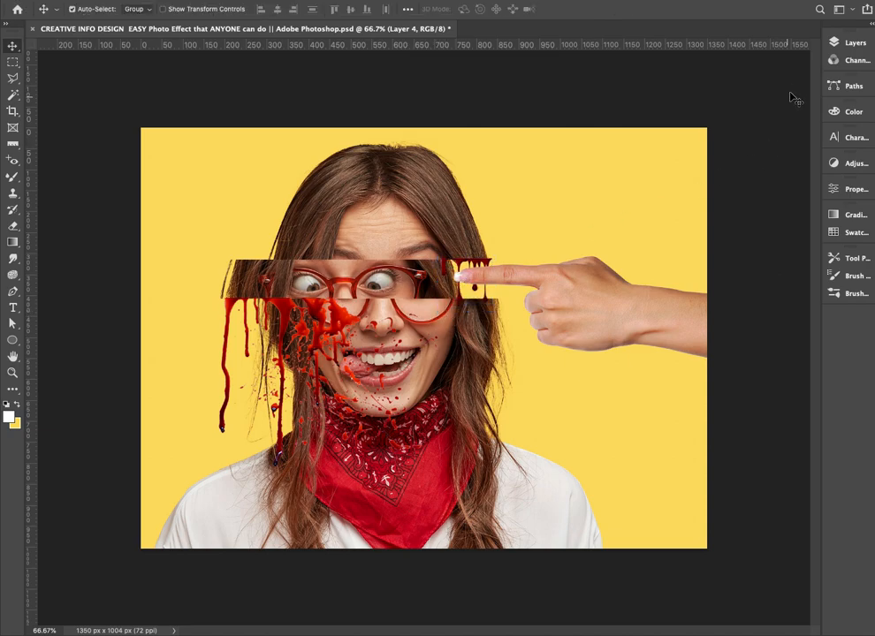
Move the small blood drip's layer above the hand in Layer 2 and nudge the drip slightly to the left
left_click(838, 44)
left_click_drag(753, 139, 762, 110)
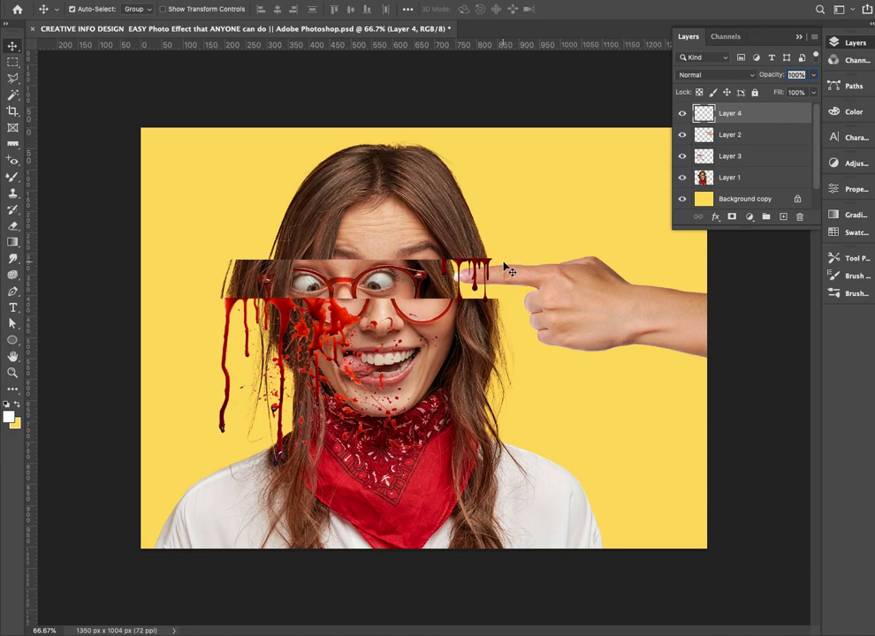
key("Left")
key("Left")
key("Left")
key("Left")
key("Left")
Duplicate the blood splatter, flip the copy horizontally, and position it under the cut edge on the right side of the face
left_click(284, 308)
left_click_drag(284, 307, 483, 325)
key("ctrl+t")
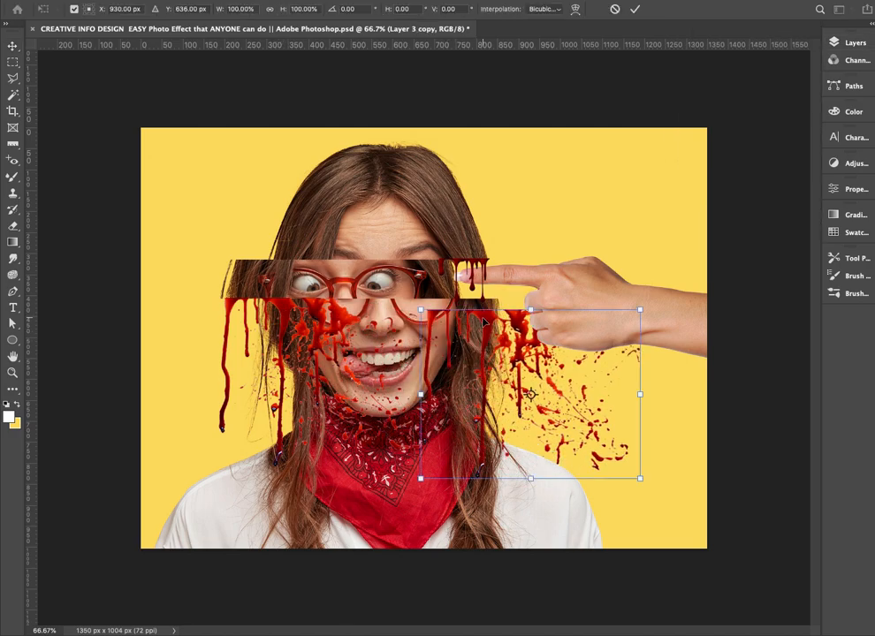
right_click(484, 325)
left_click(587, 529)
left_click_drag(533, 379, 404, 353)
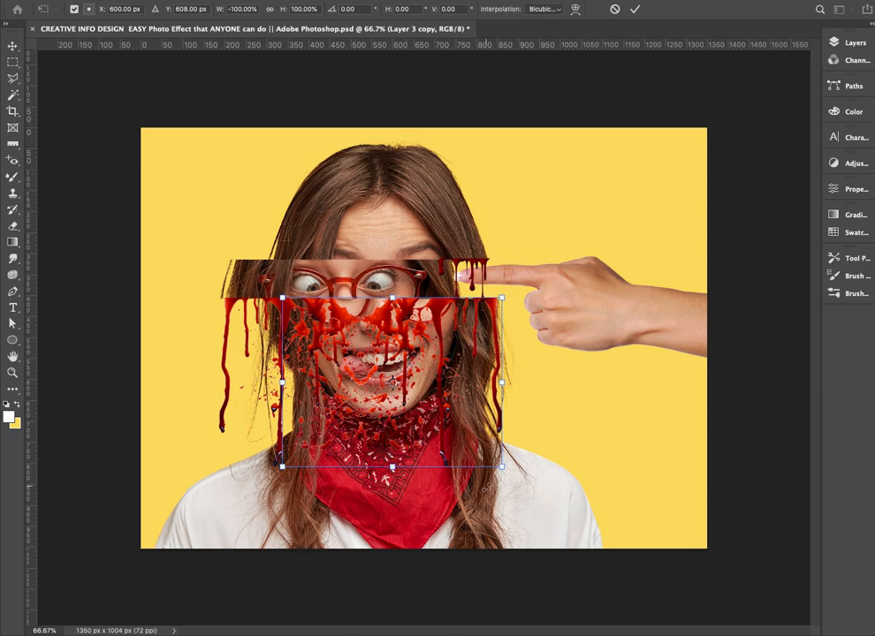
Shrink the flipped splatter copy to less than about 74% and align it with the right end of the cut edge
left_click_drag(500, 470, 444, 424)
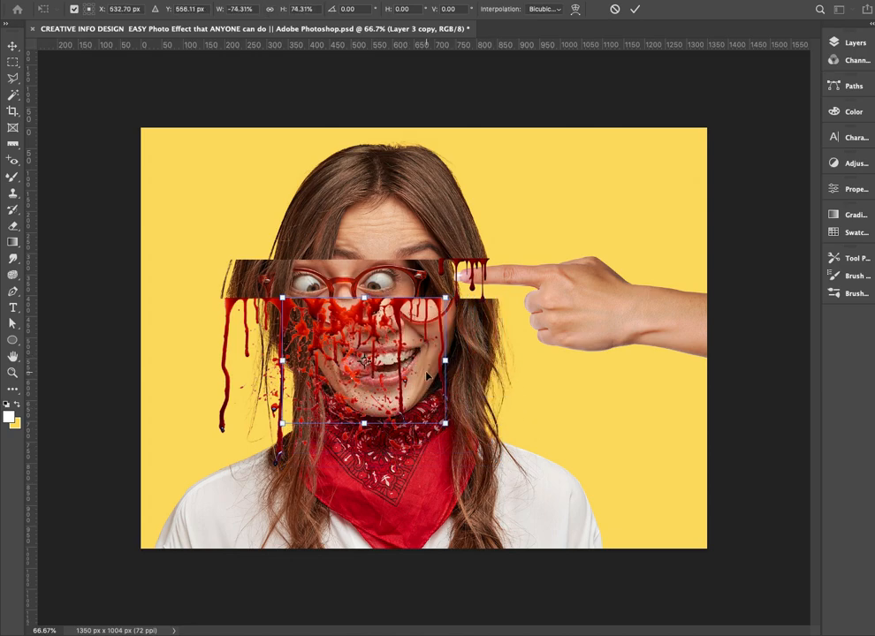
left_click_drag(440, 361, 489, 359)
key("super+z")
left_click_drag(402, 309, 459, 309)
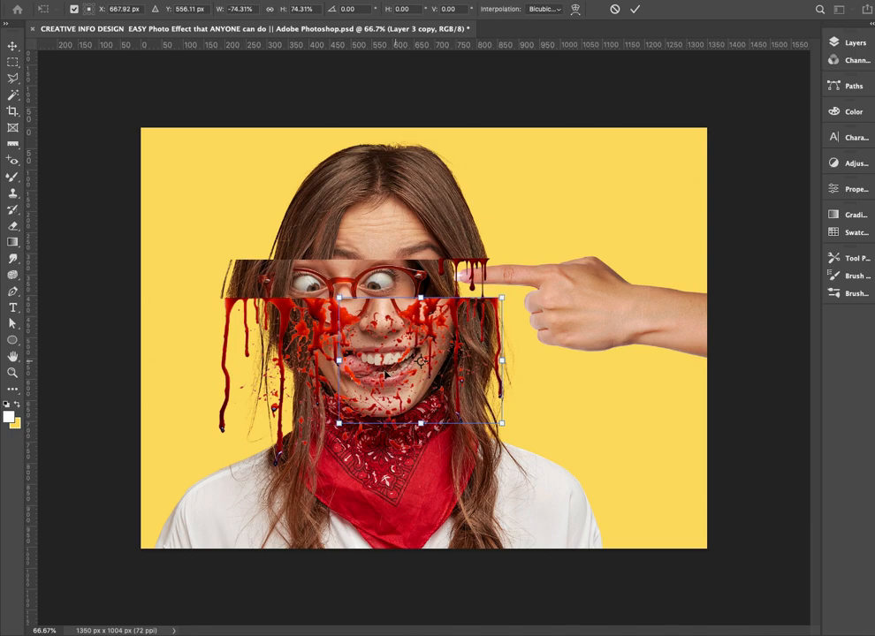
left_click_drag(340, 423, 355, 410)
key("Return")
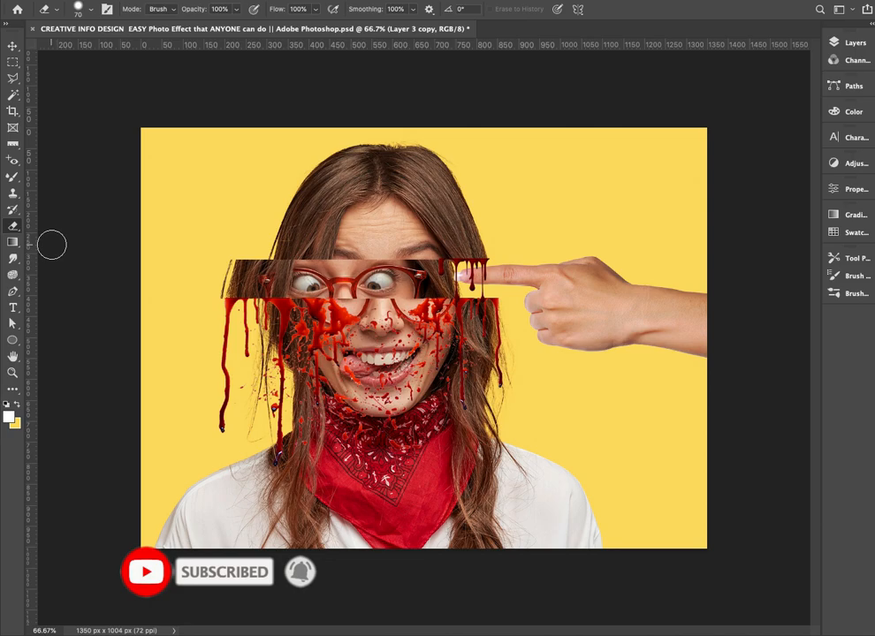
Erase the flipped splatter copy's spots over the face using the Eraser tool with a lower hardness
right_click(15, 231)
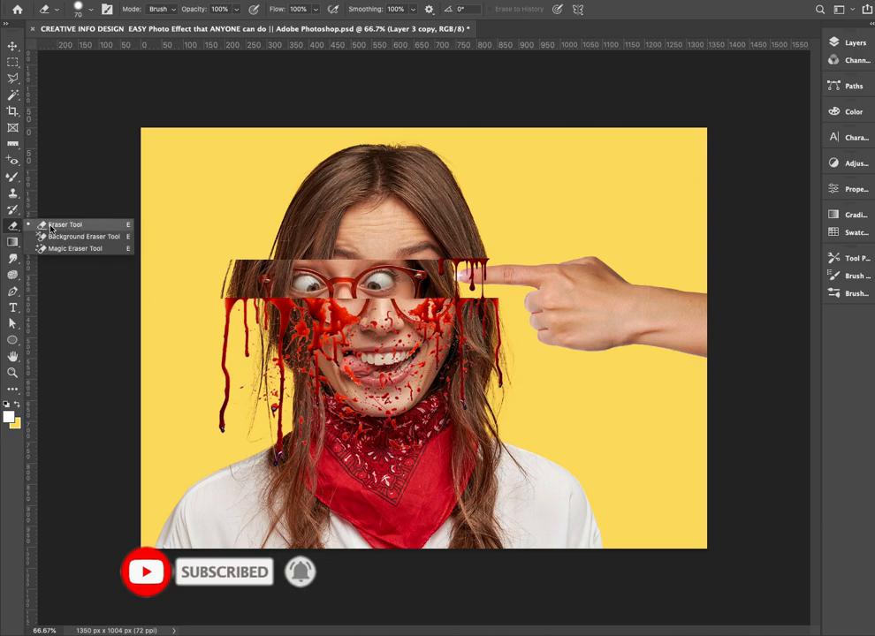
left_click(50, 225)
left_click(79, 9)
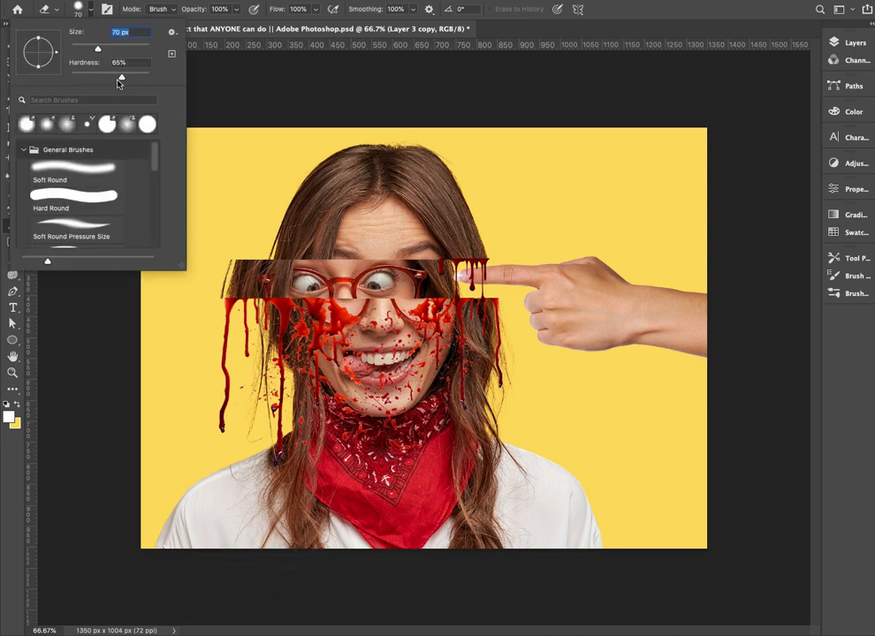
left_click_drag(129, 78, 108, 77)
left_click(475, 103)
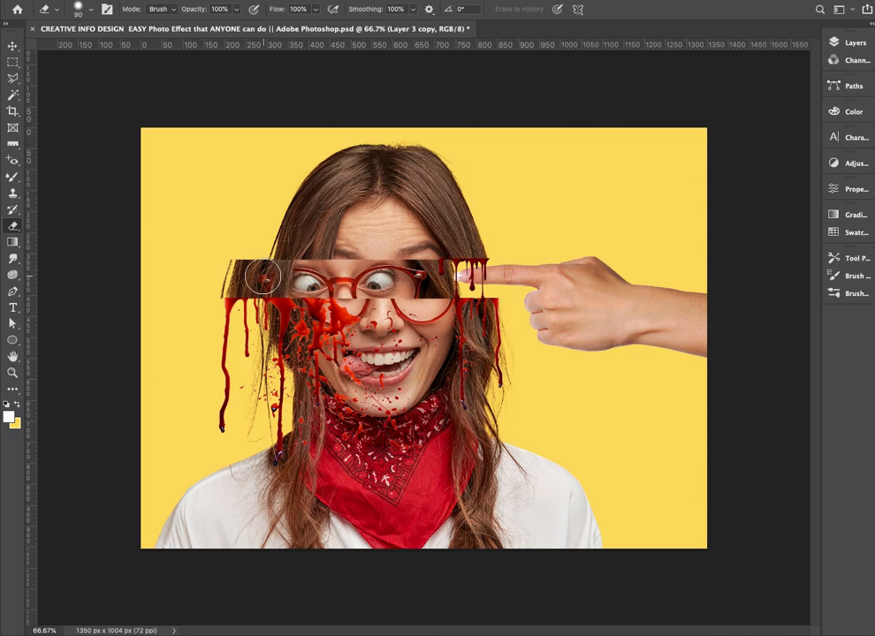
Select the original left blood splatter in Layer 3 and narrow its width to about 98% from its left side
key("v")
right_click(285, 315)
left_click(304, 316)
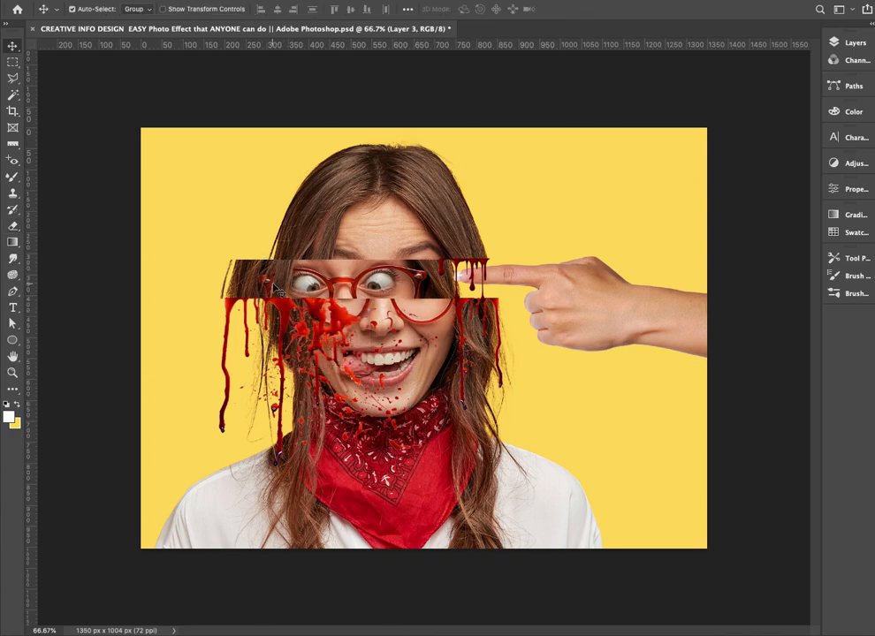
key("e")
key("v")
right_click(232, 308)
left_click(252, 307)
key("ctrl+t")
left_click_drag(219, 383, 222, 383)
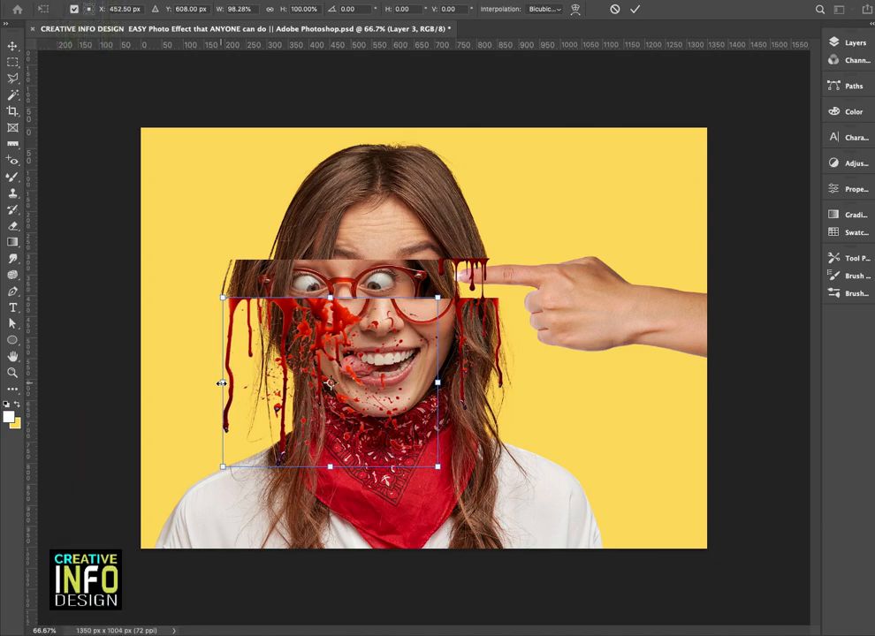
key("Return")
Erase the stray blood spots of Layer 3 from the nose, cheek, mouth, chin and upper scarf
key("ctrl+plus")
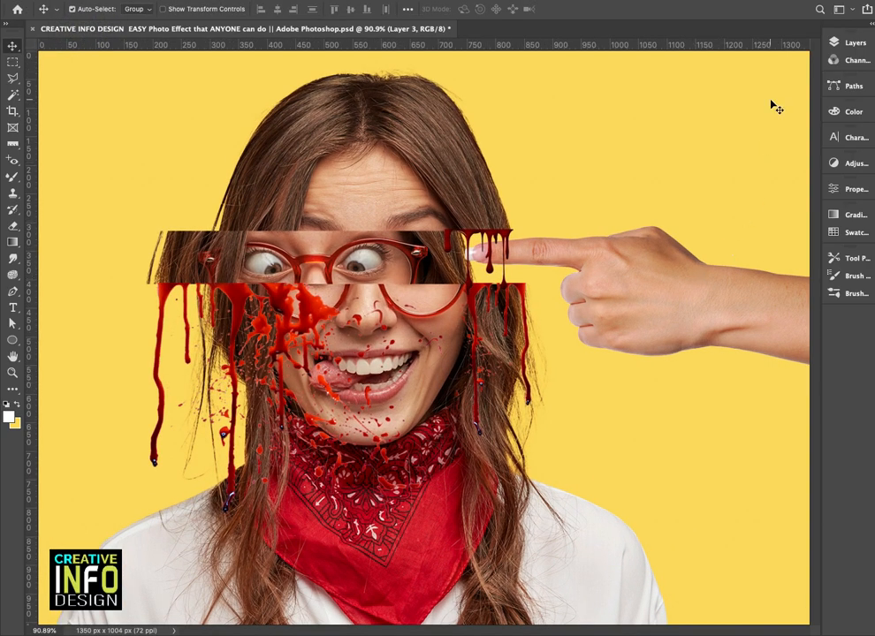
left_click(848, 42)
left_click(684, 177)
left_click(684, 177)
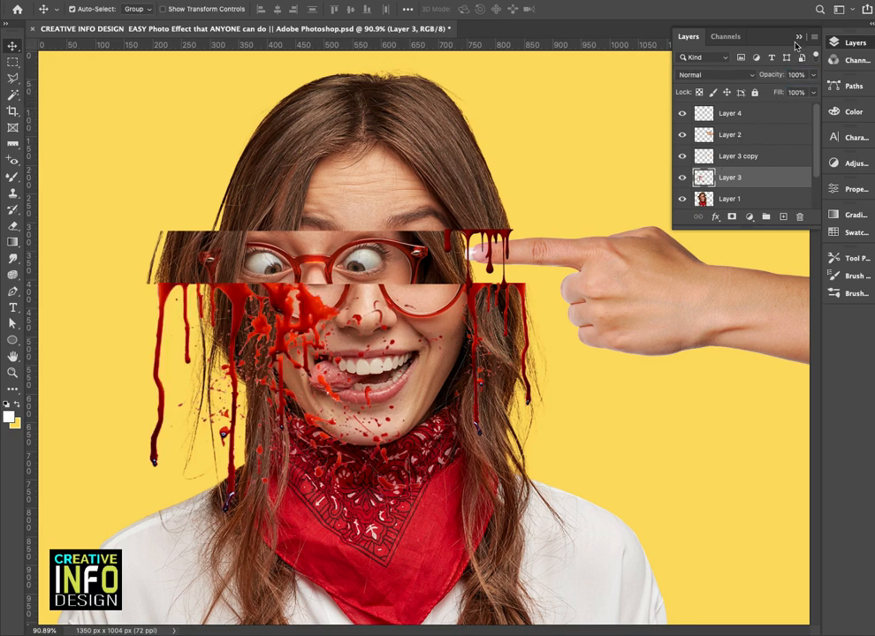
key("e")
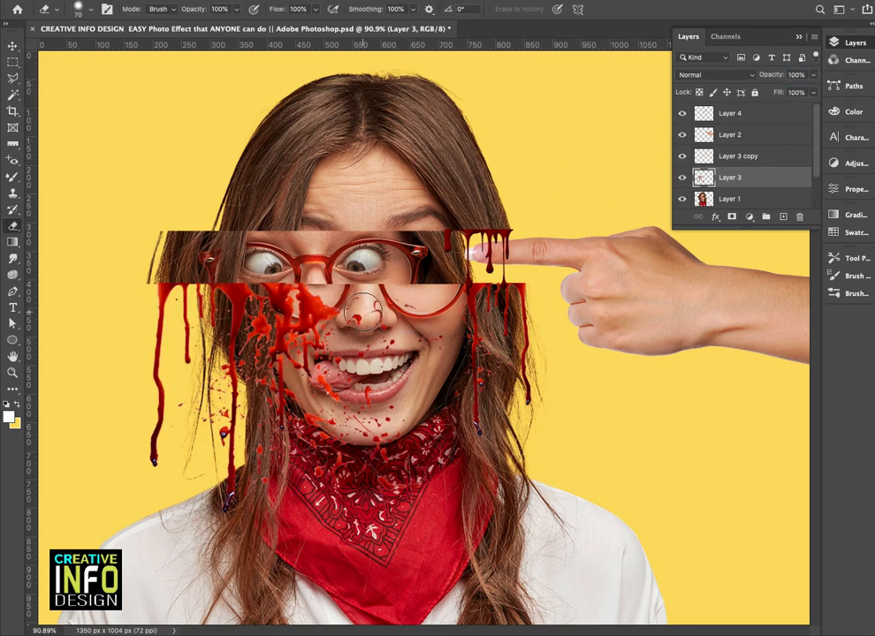
left_click(363, 312)
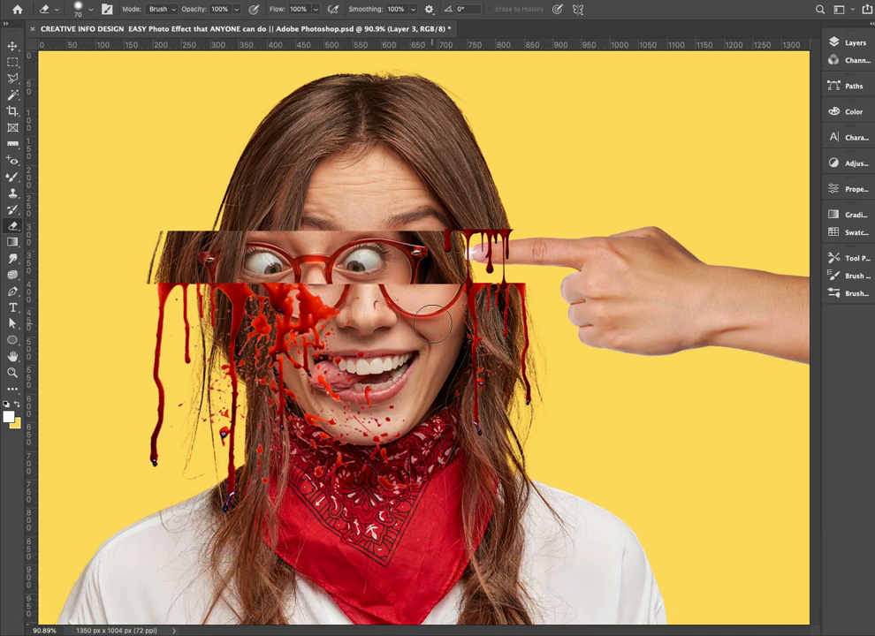
left_click(395, 411)
left_click(415, 457)
left_click(369, 396)
left_click_drag(369, 436, 387, 454)
left_click_drag(336, 395, 325, 376)
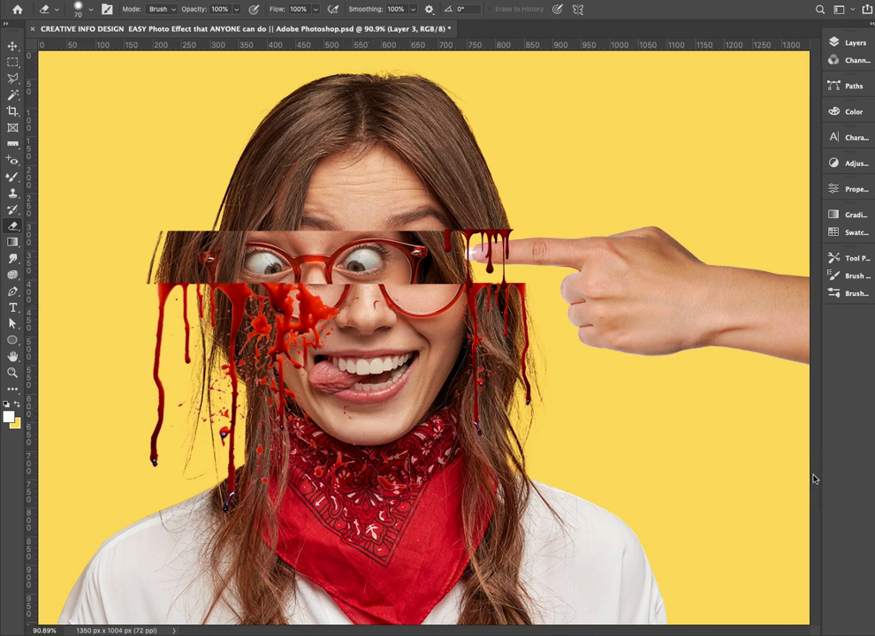
Duplicate the small blood drip onto the left end of the eye strip and flip the copy horizontally
key("v")
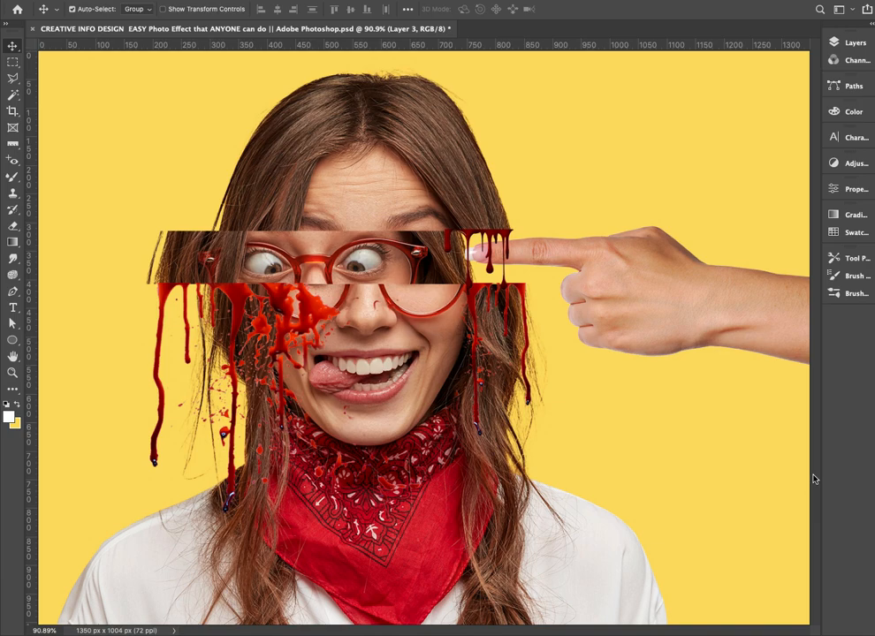
left_click_drag(485, 270, 210, 274)
left_click(275, 291)
key("ctrl+t")
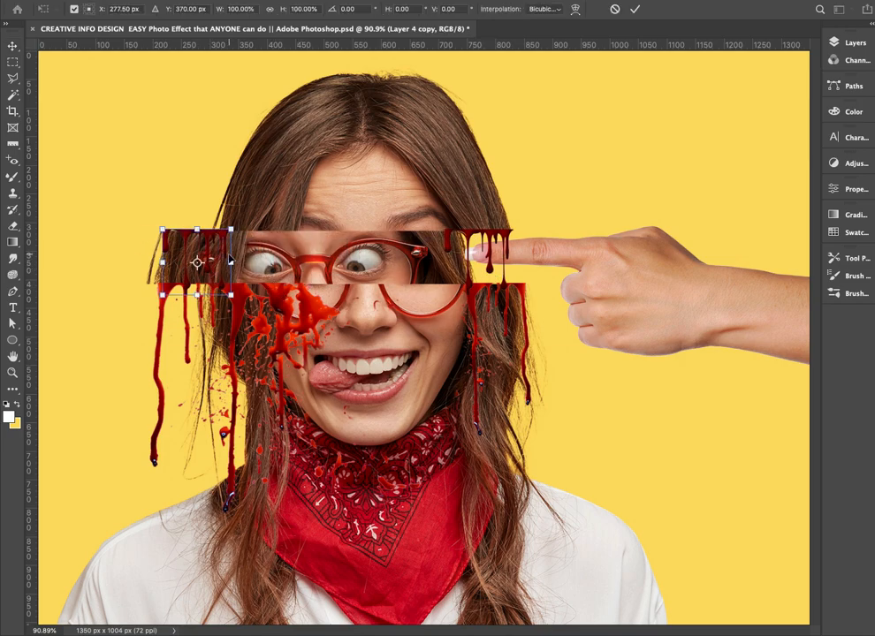
right_click(223, 250)
left_click(287, 461)
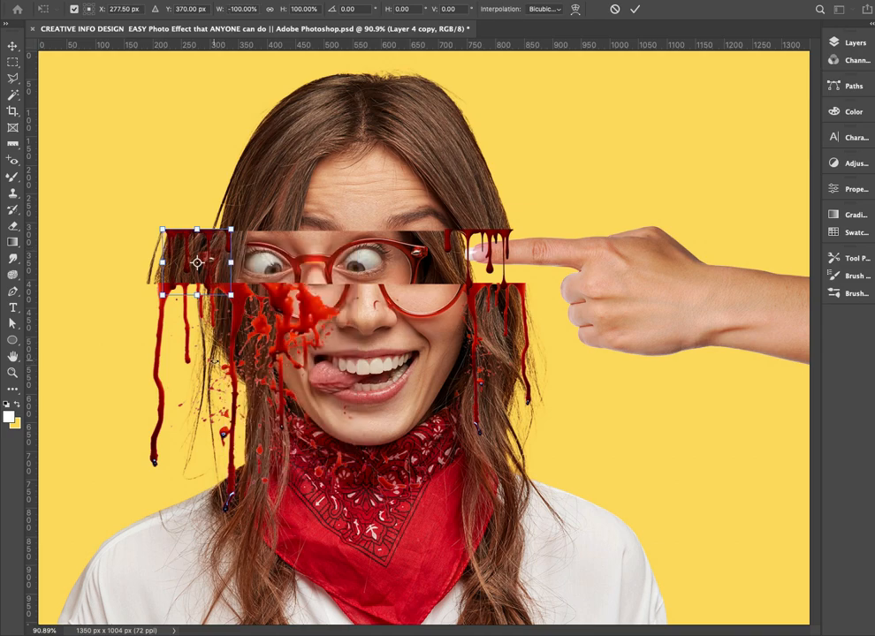
Scale the flipped drip copy to about 87% width and 62% height, fitted to the eye strip's upper left edge
left_click_drag(187, 240, 177, 247)
left_click_drag(152, 298, 192, 271)
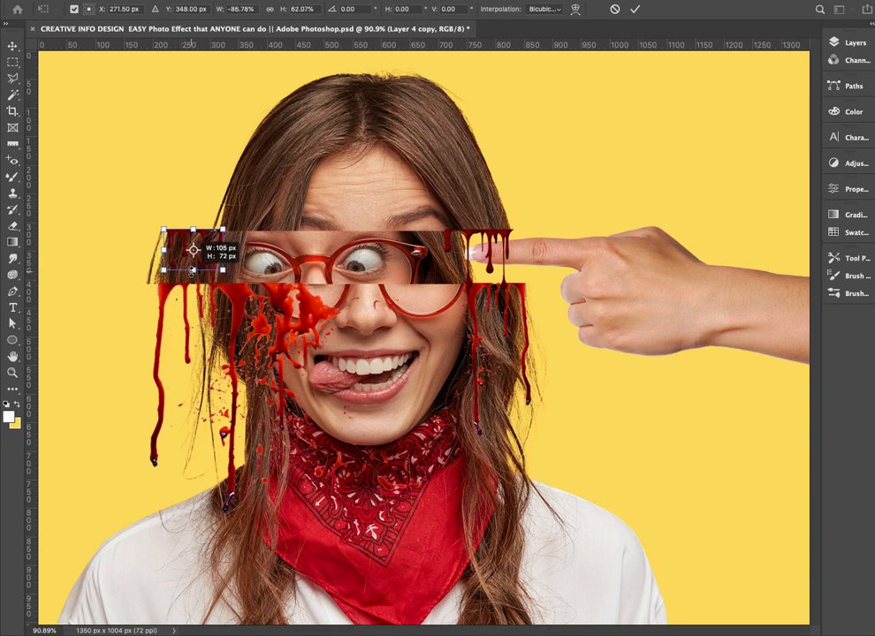
key("Return")
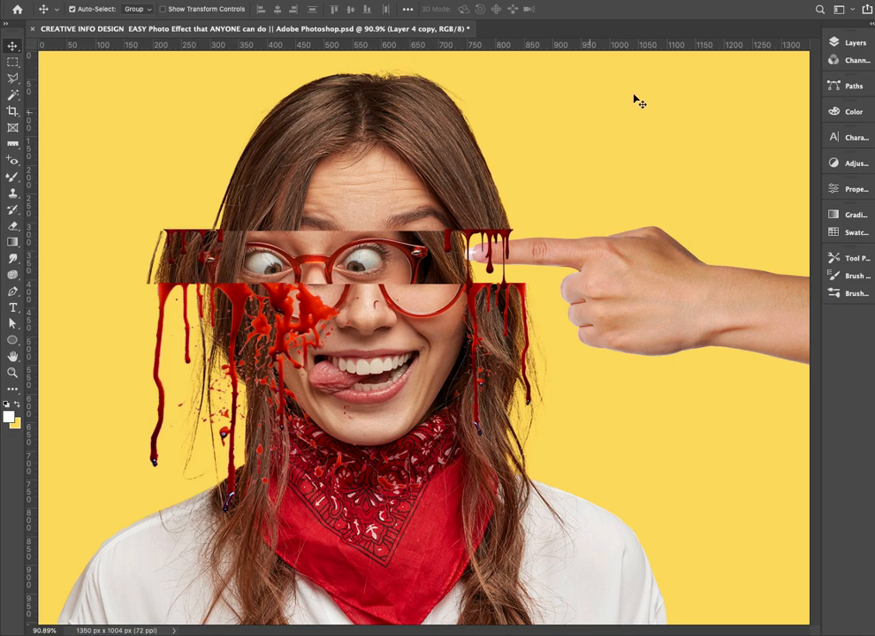
Open the blending options of Layer 1 and enable the Bevel & Emboss effect
left_click(851, 42)
scroll(738, 150, "down", 3)
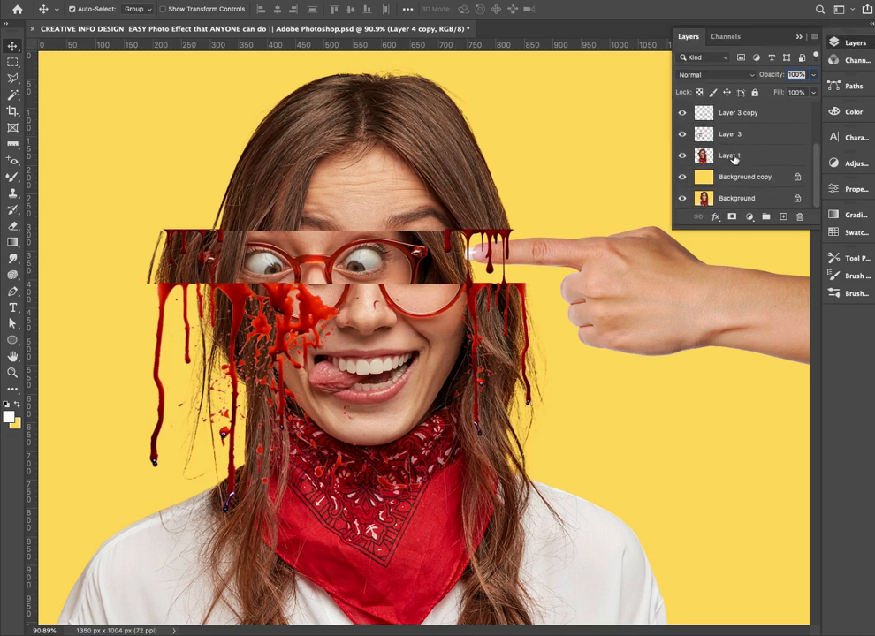
left_click(728, 156)
right_click(755, 156)
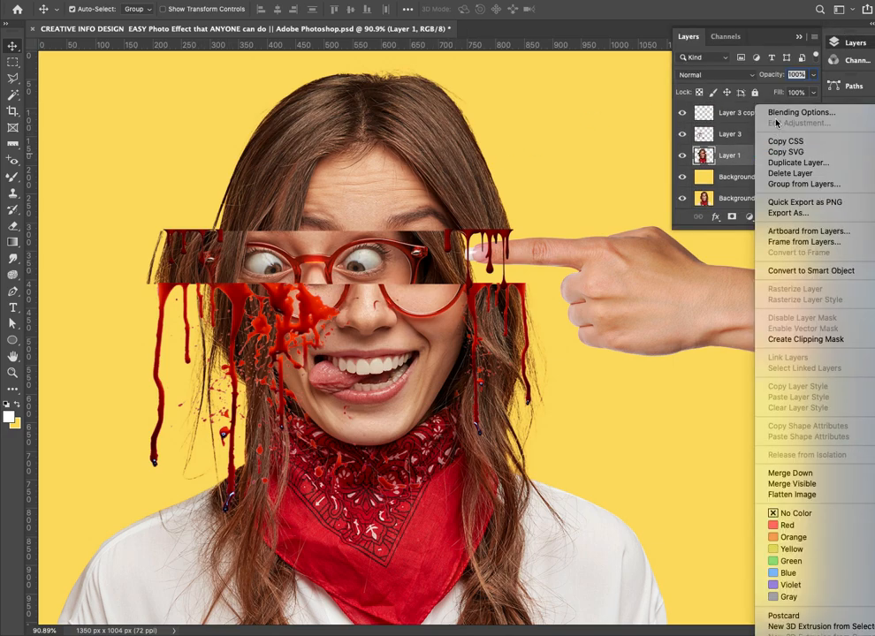
left_click(718, 110)
left_click_drag(506, 358, 413, 335)
left_click(426, 382)
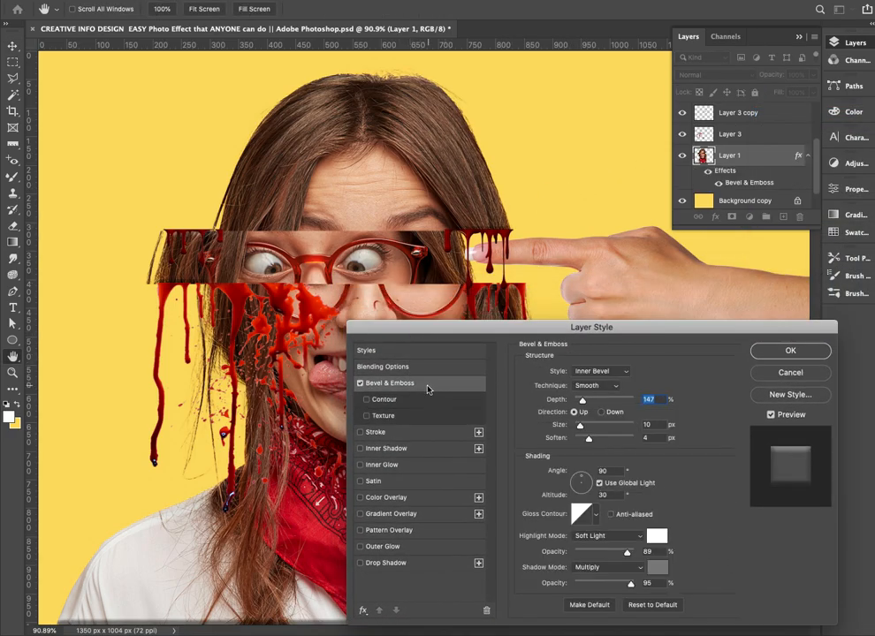
Set Layer 1's Inner Bevel to depth 334%, size 18 px and soften 8 px, and apply the layer style
left_click(599, 371)
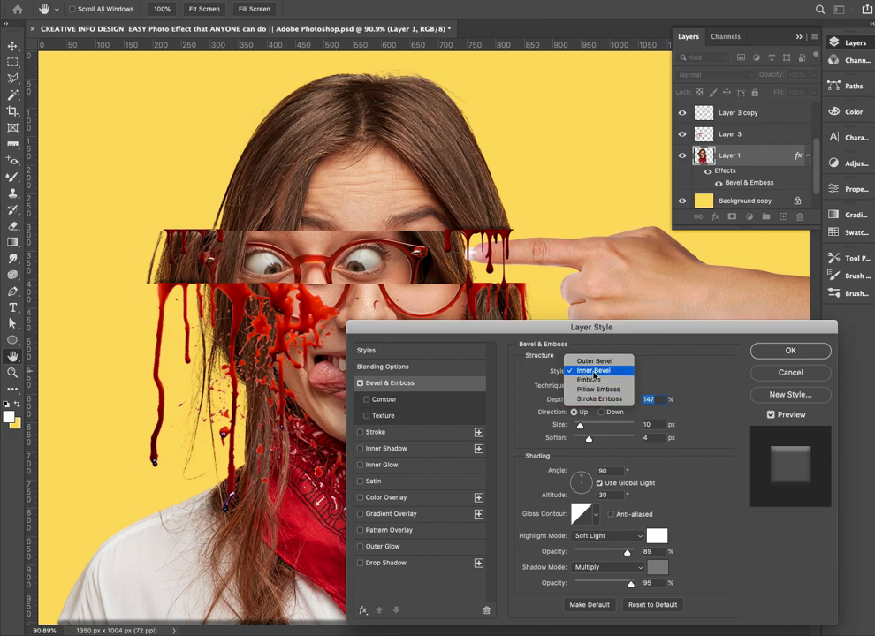
left_click(567, 374)
left_click_drag(508, 331, 523, 350)
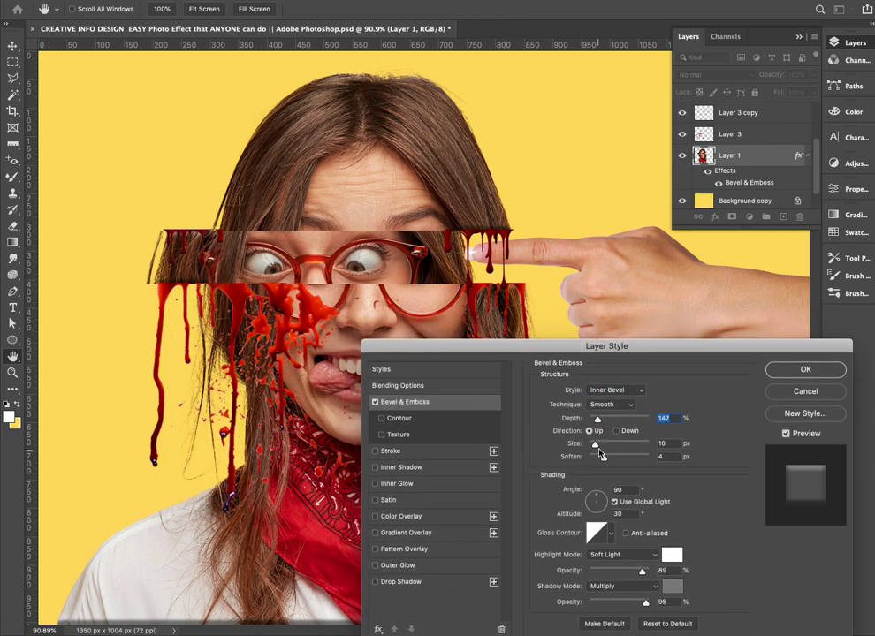
mouse_move(599, 422)
left_mouse_down()
mouse_move(594, 447)
mouse_move(616, 461)
mouse_move(607, 424)
mouse_move(596, 447)
mouse_move(600, 422)
mouse_move(608, 422)
left_mouse_up()
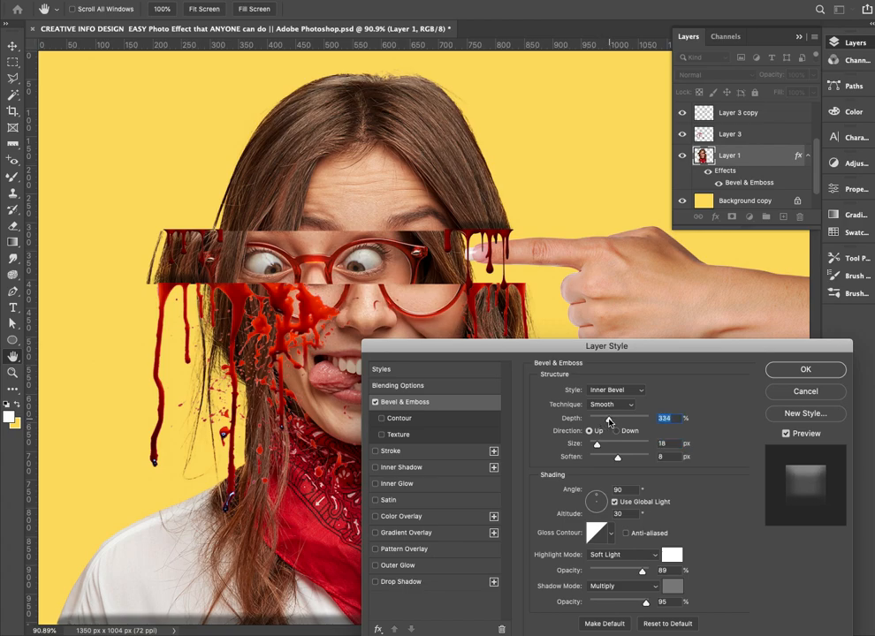
key("Return")
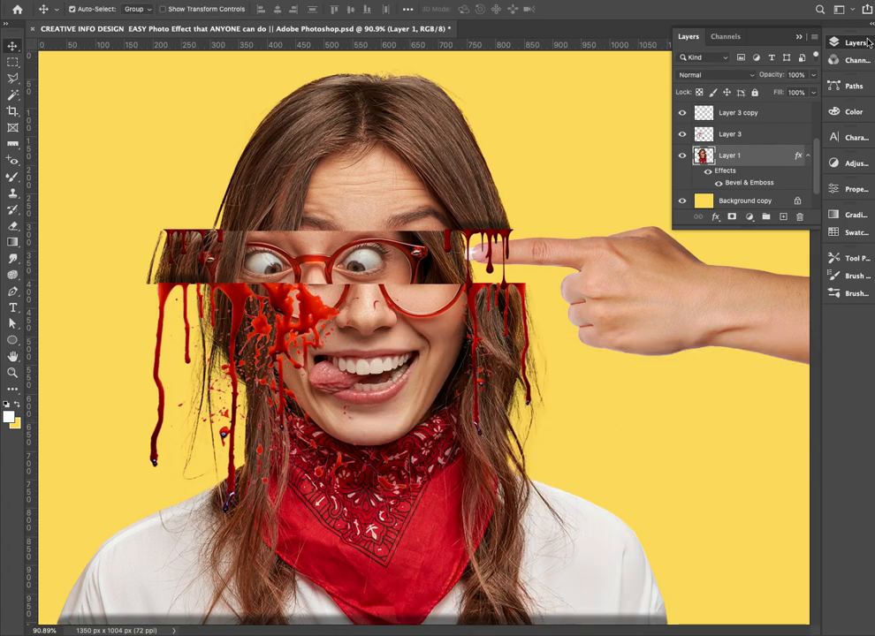
left_click(797, 37)
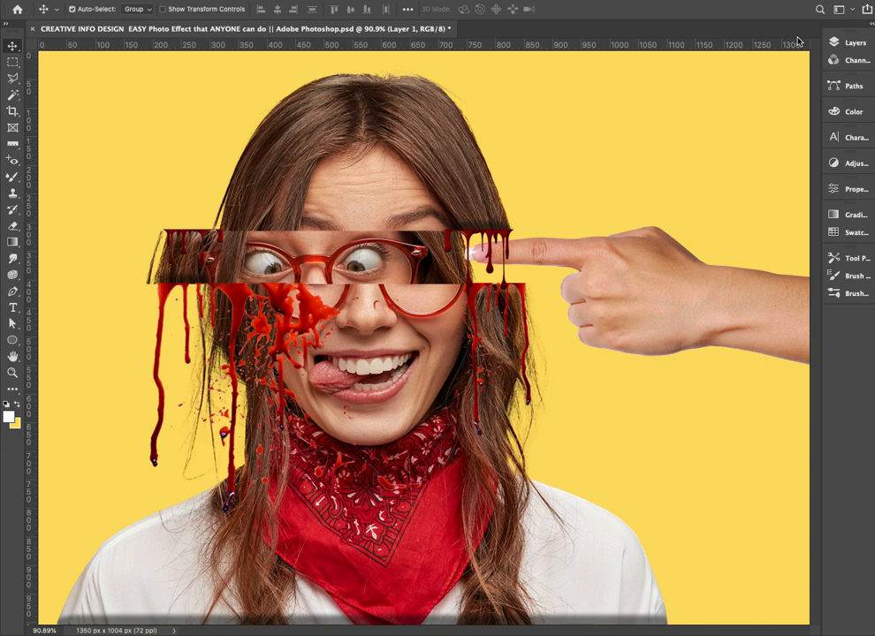